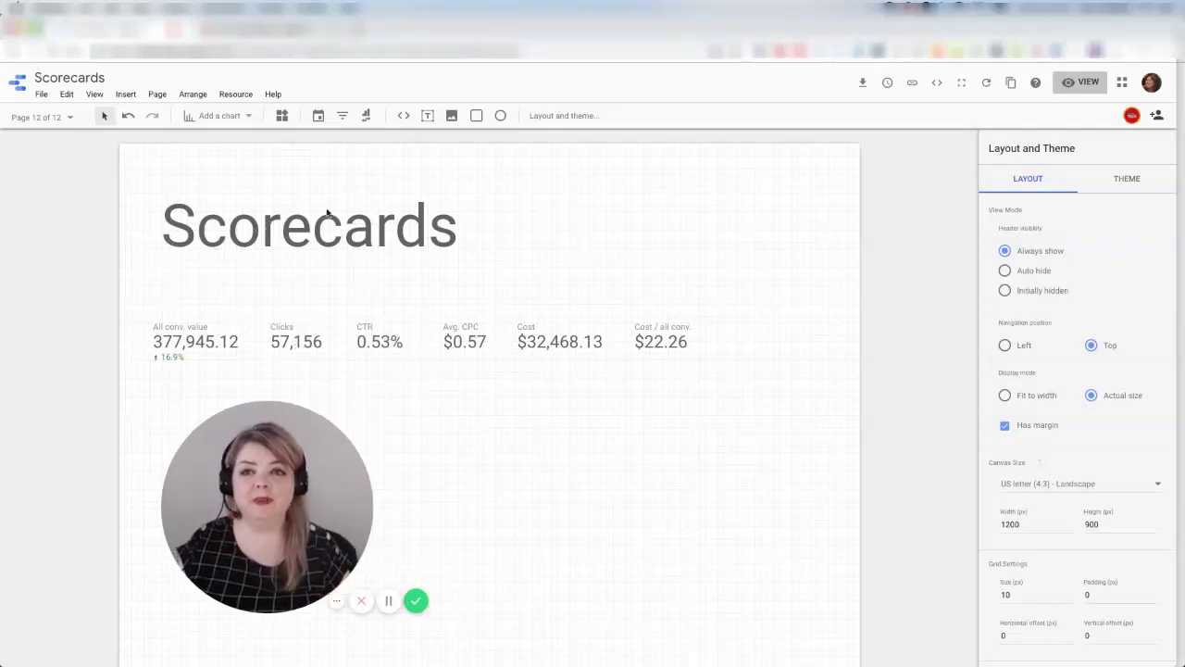
# Step: Add a new scorecard at the end of the metric row and resize it narrower and shorter
pyautogui.click(210, 117)
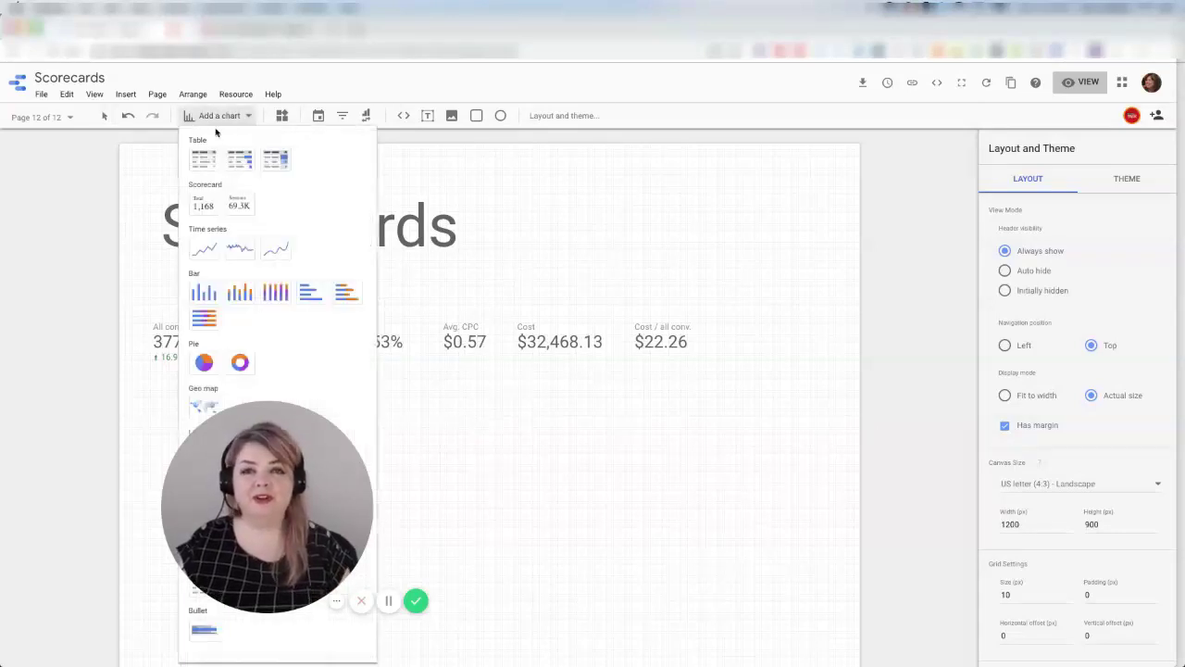
pyautogui.click(203, 206)
pyautogui.moveTo(440, 224); pyautogui.dragTo(688, 376)
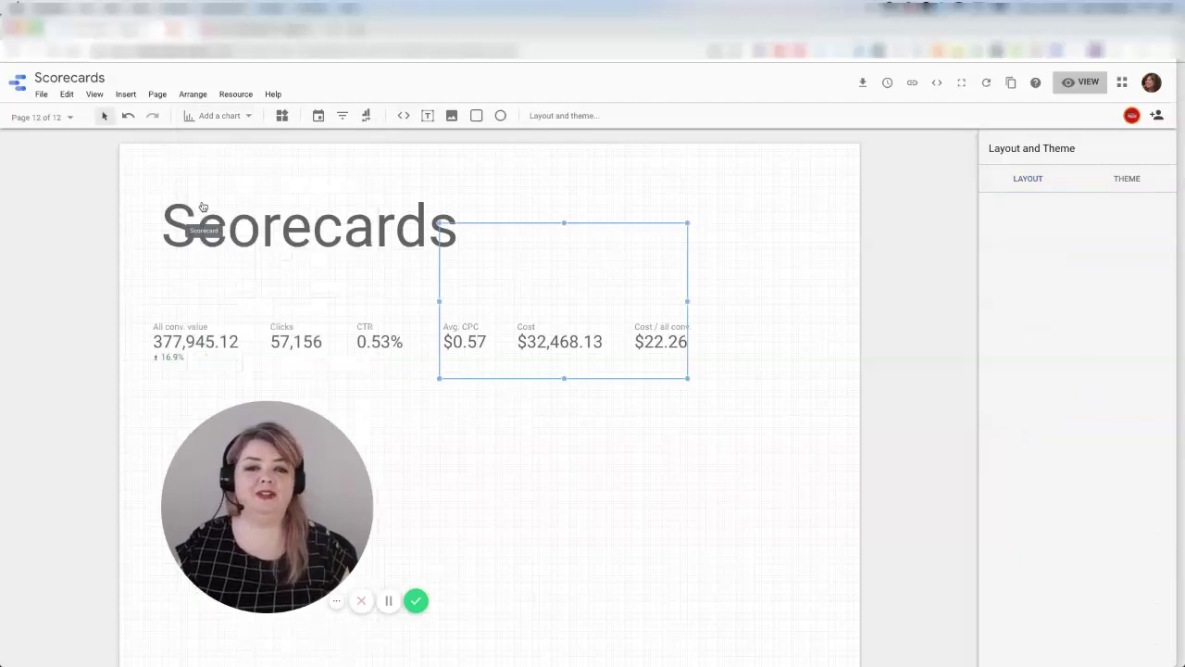
pyautogui.rightClick(689, 301)
pyautogui.moveTo(689, 301); pyautogui.dragTo(527, 320)
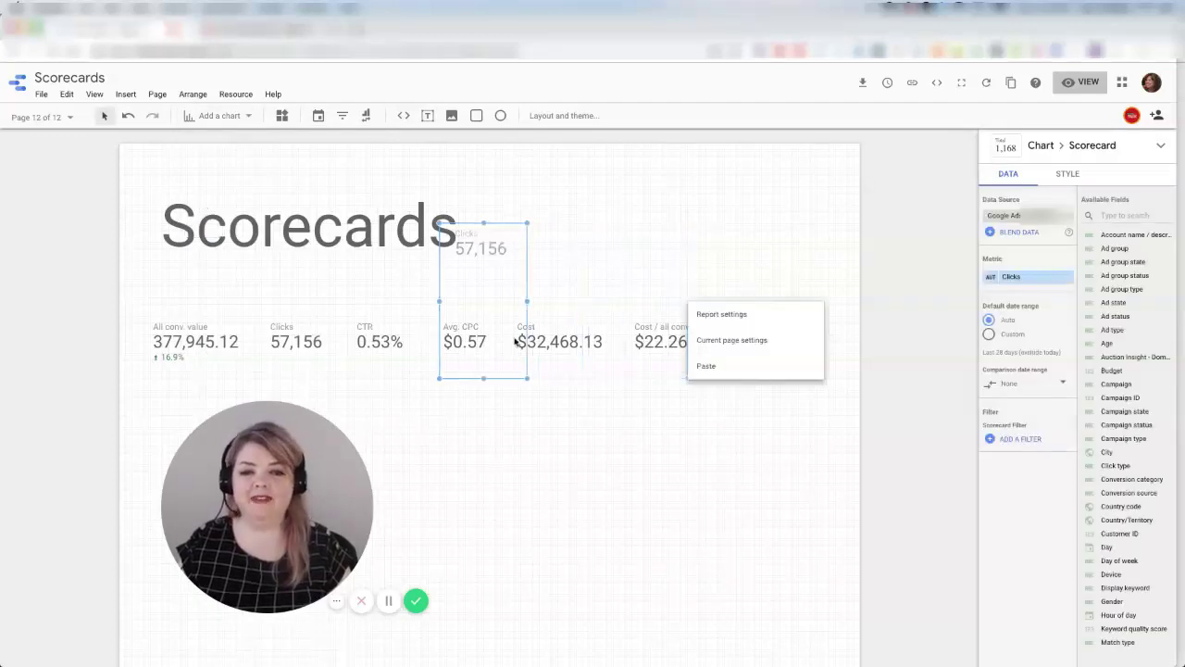
pyautogui.moveTo(485, 378); pyautogui.dragTo(740, 337)
pyautogui.click(469, 240)
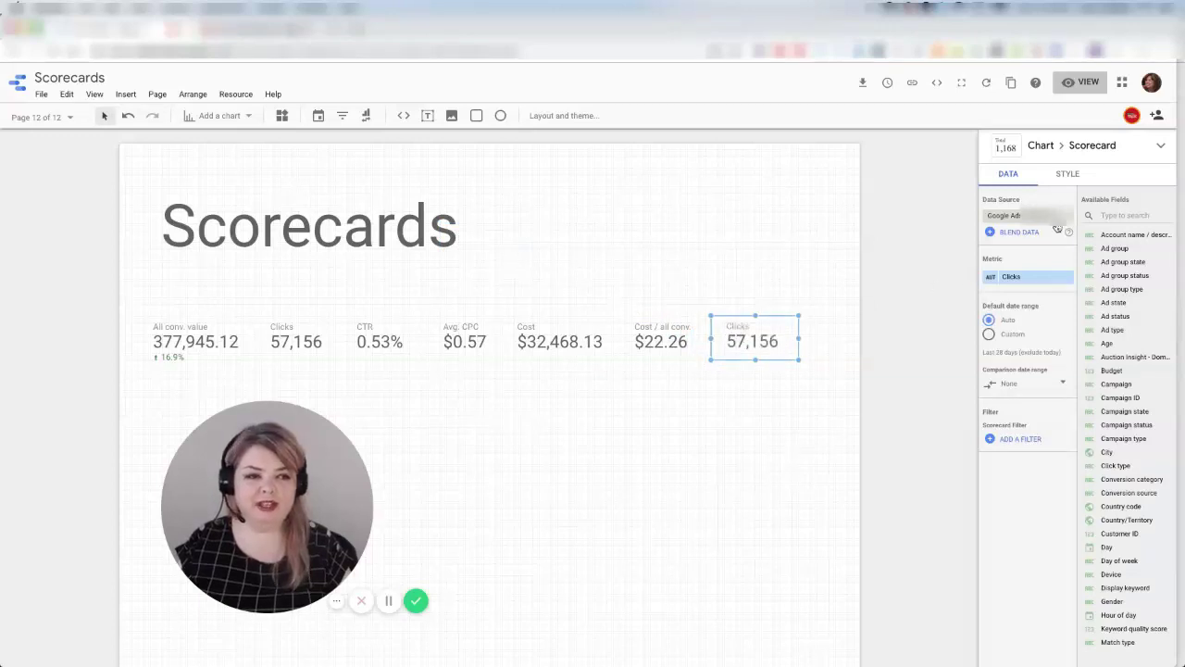
# Step: Replace the new scorecard's Clicks metric with Impressions, showing 10,809,445
pyautogui.click(1103, 215)
pyautogui.write('impr')
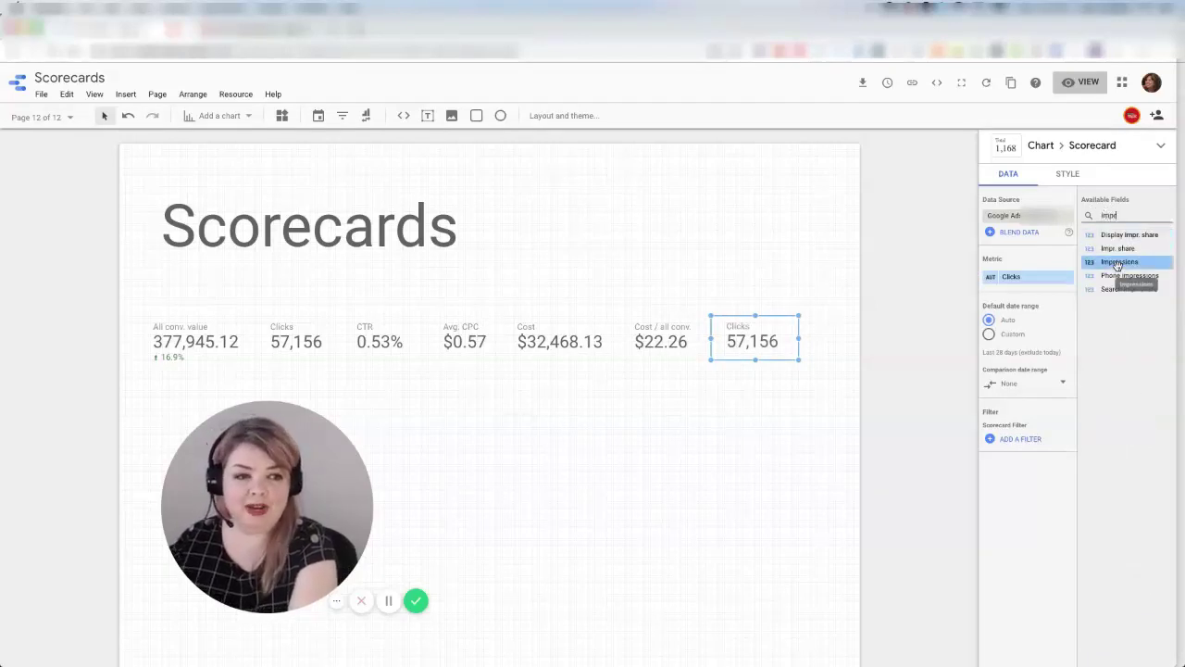
pyautogui.moveTo(1120, 262); pyautogui.dragTo(1022, 282)
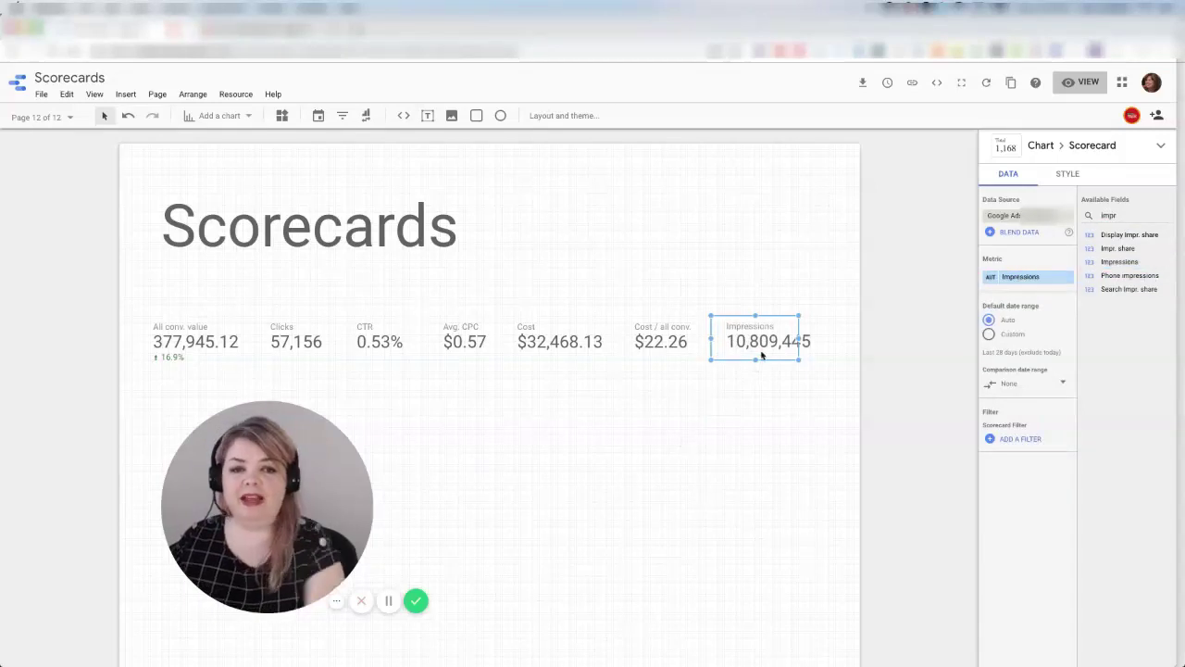
pyautogui.click(762, 390)
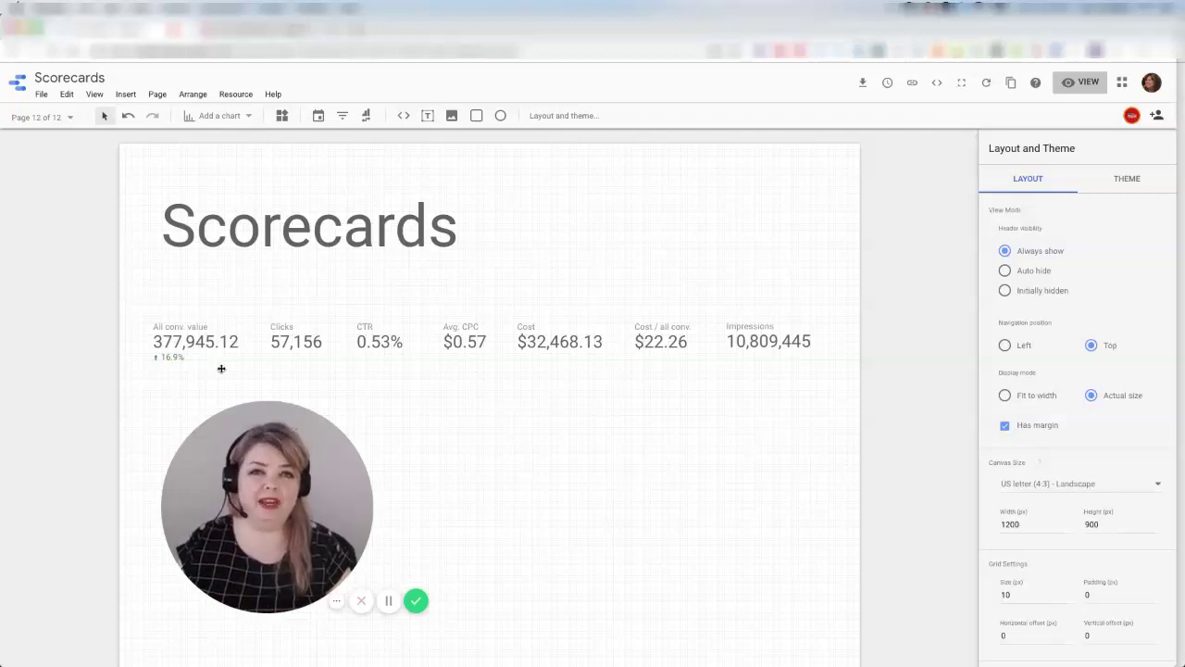
# Step: Turn on the All conv. value scorecard's comparison label so it reads 16.9% from previous year
pyautogui.click(194, 355)
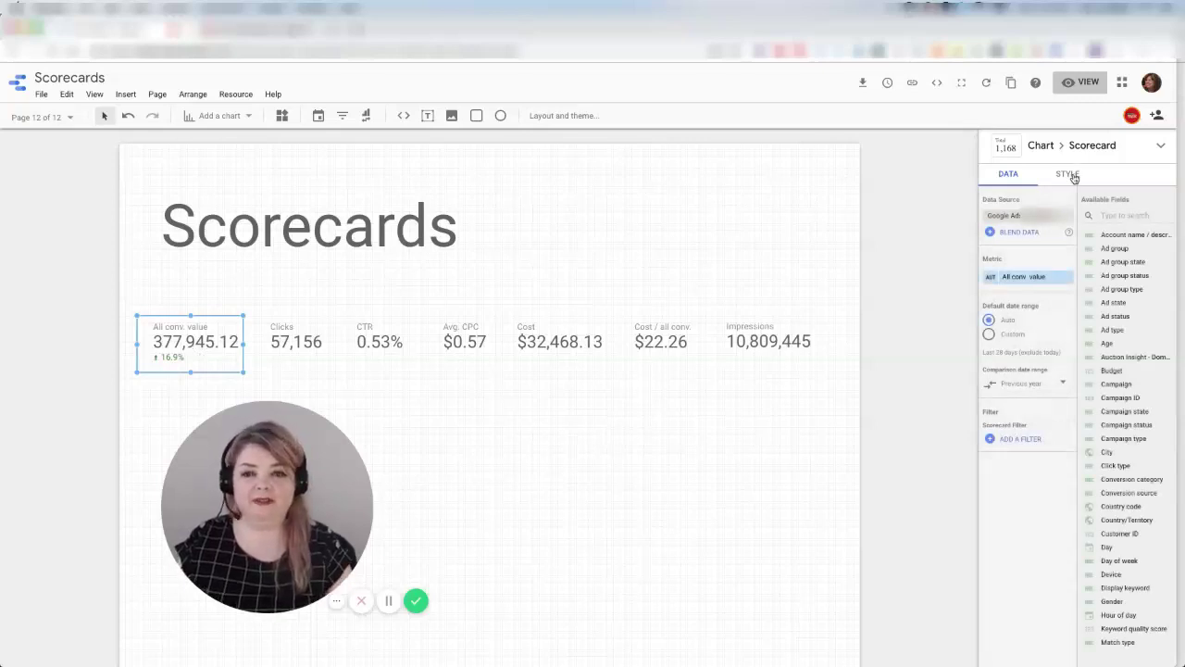
pyautogui.click(1071, 175)
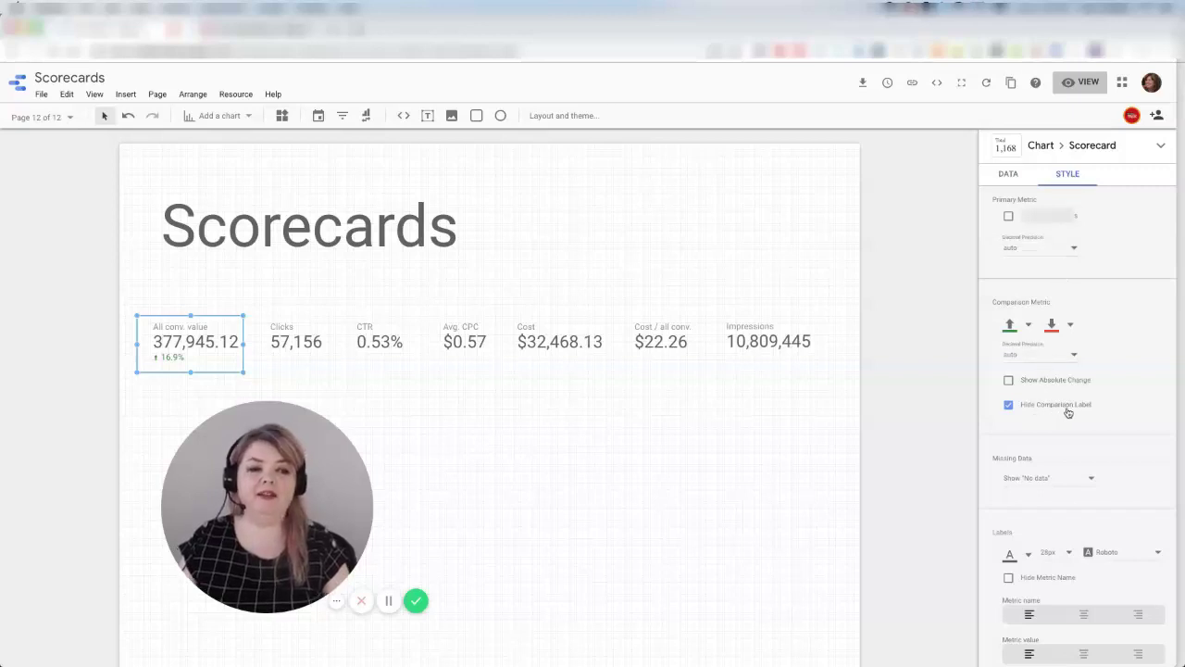
pyautogui.click(1008, 406)
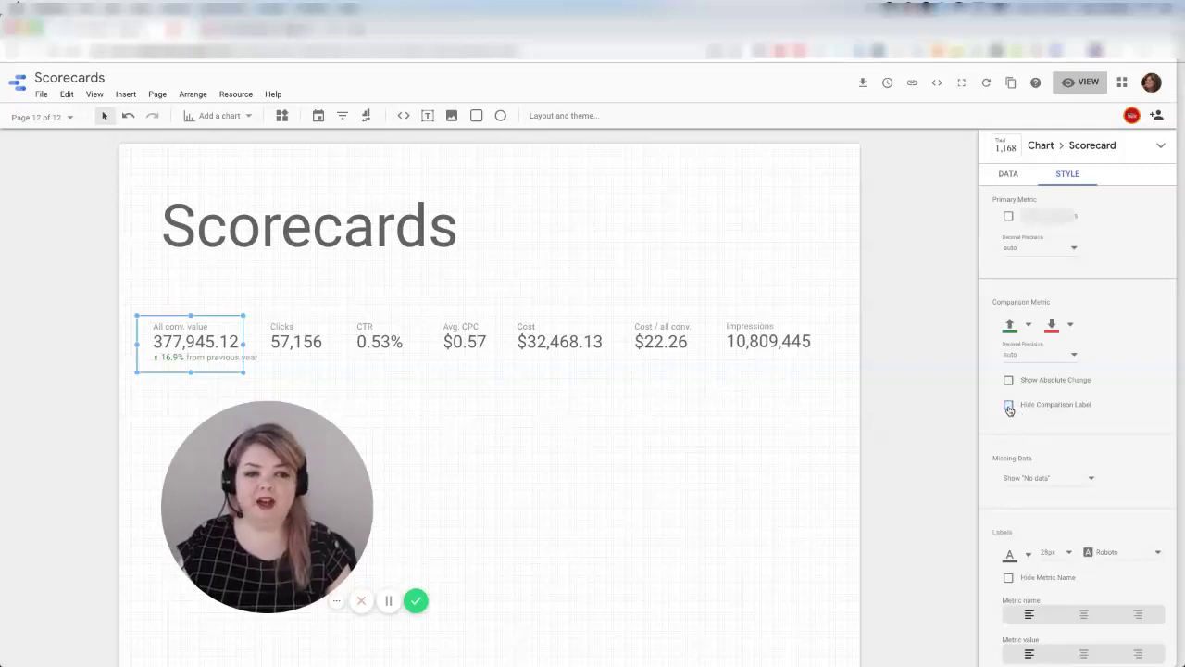
pyautogui.click(161, 379)
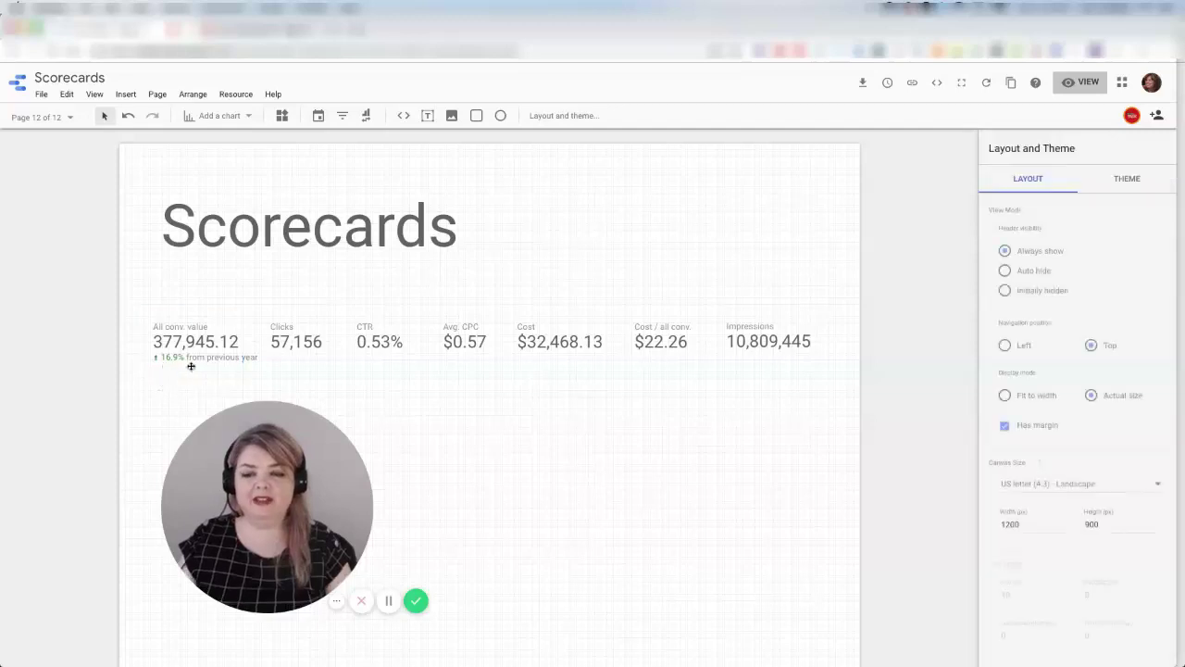
pyautogui.click(194, 354)
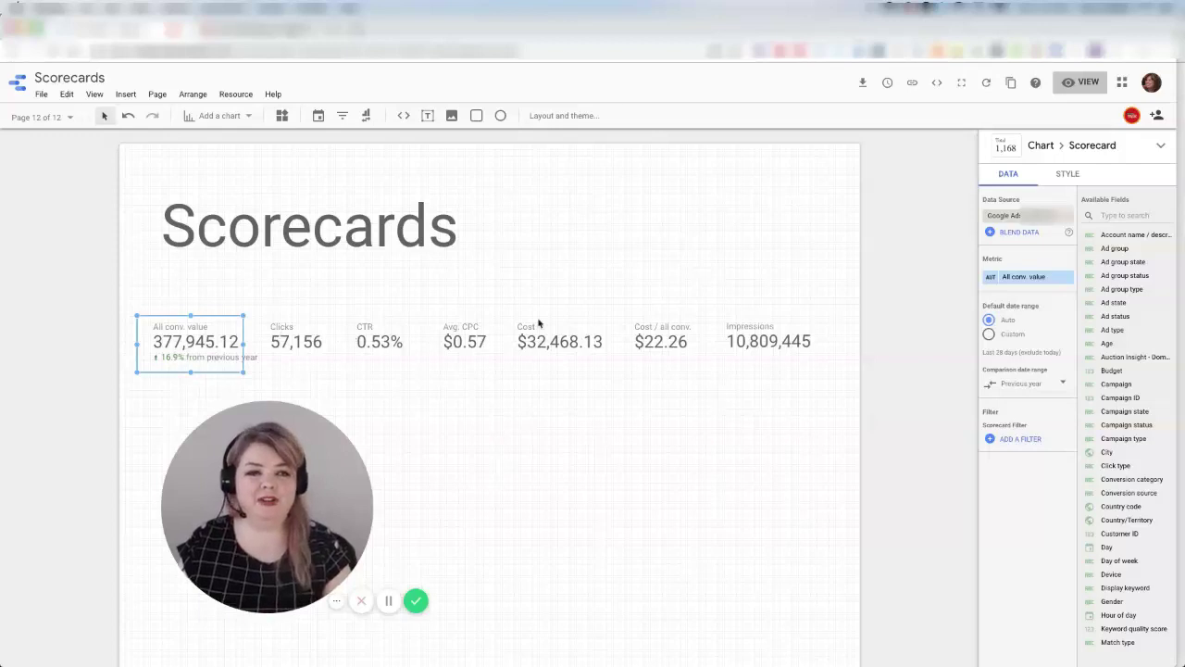
# Step: Enable Show Absolute Change on the All conv. value scorecard so it reads 54,606.36
pyautogui.click(1067, 175)
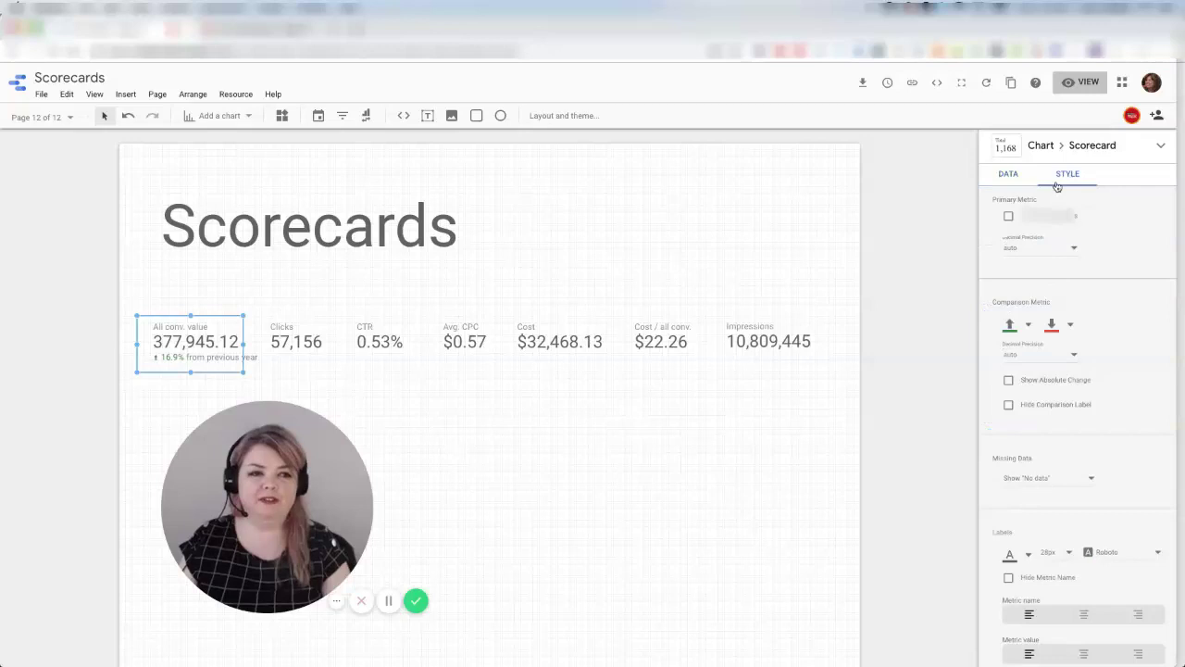
pyautogui.click(1009, 382)
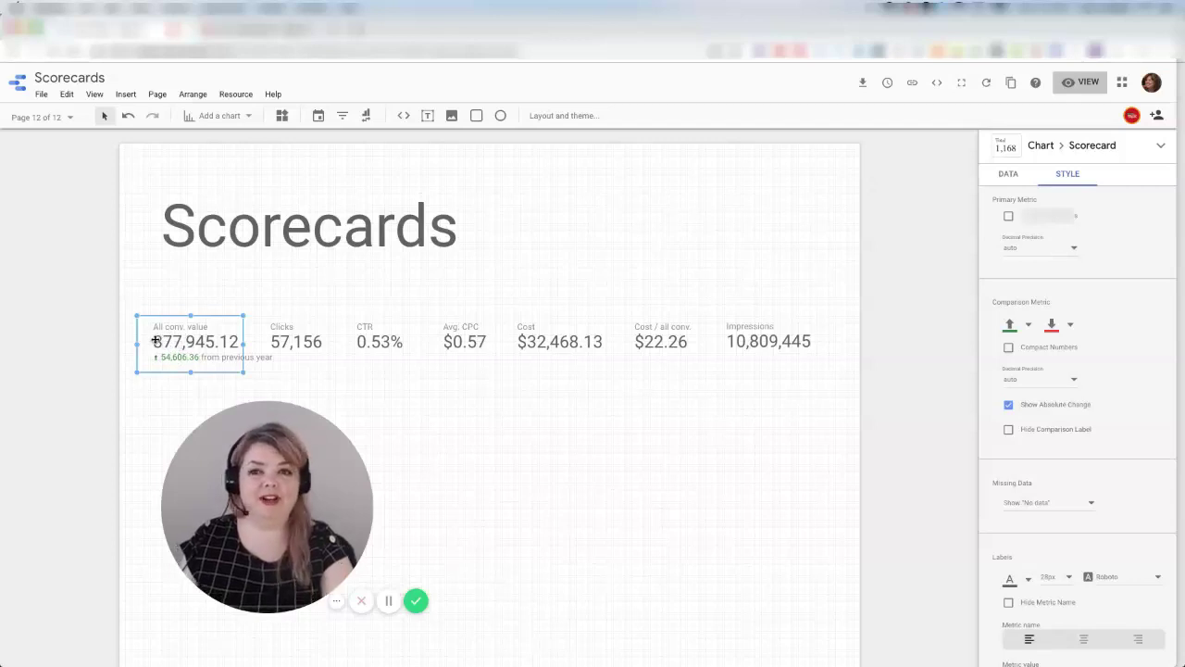
pyautogui.click(1009, 176)
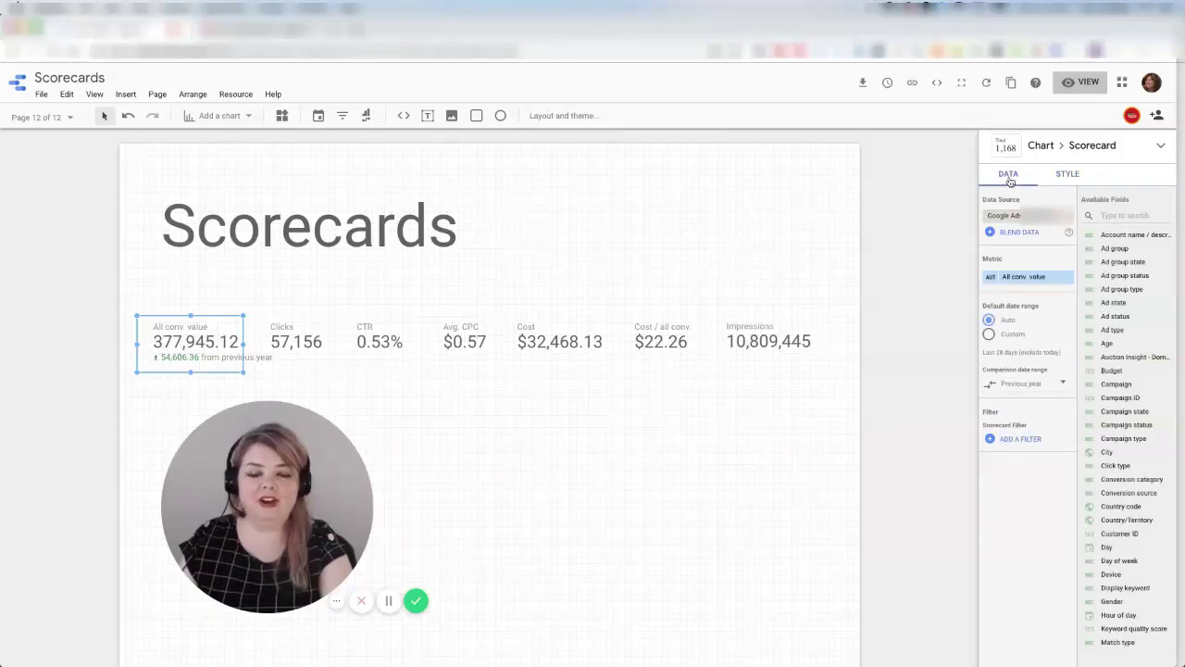
# Step: Rename the All conv. value metric to 'Revenue'
pyautogui.click(990, 280)
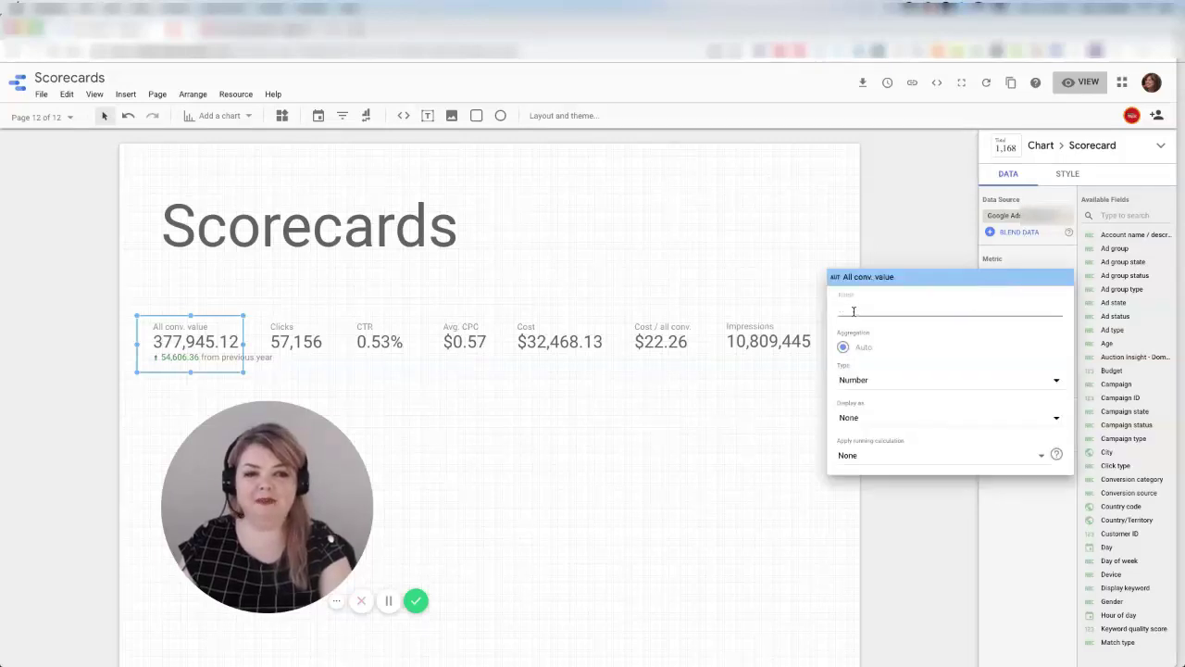
pyautogui.click(854, 311)
pyautogui.write('Rev')
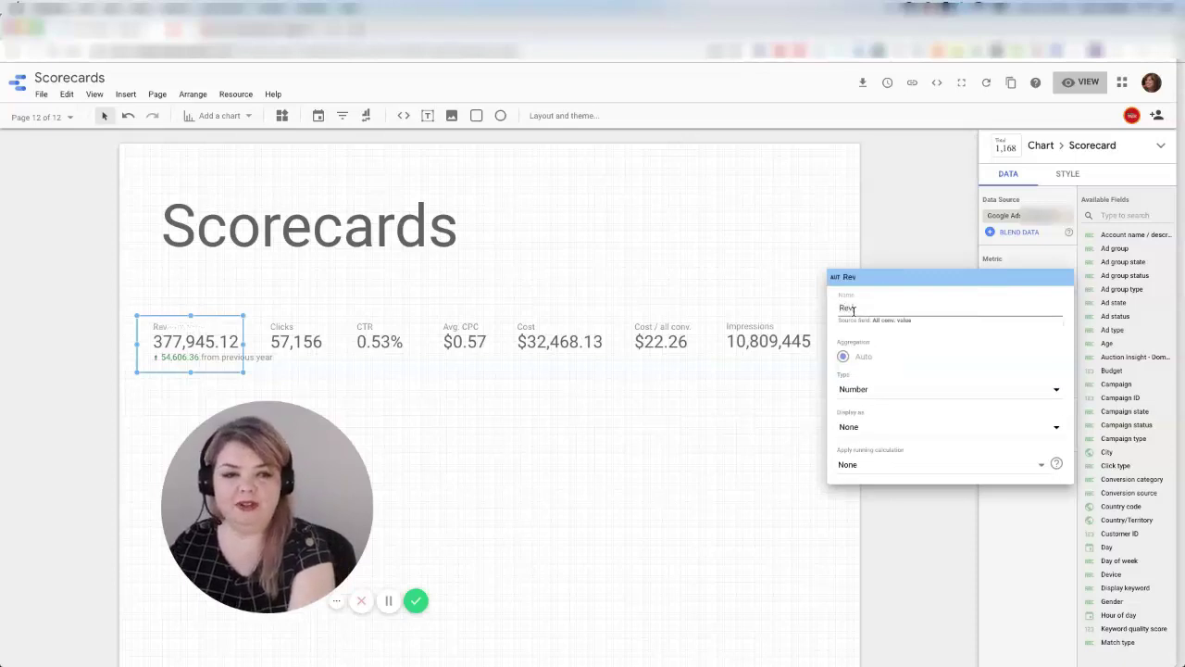
pyautogui.write('enue')
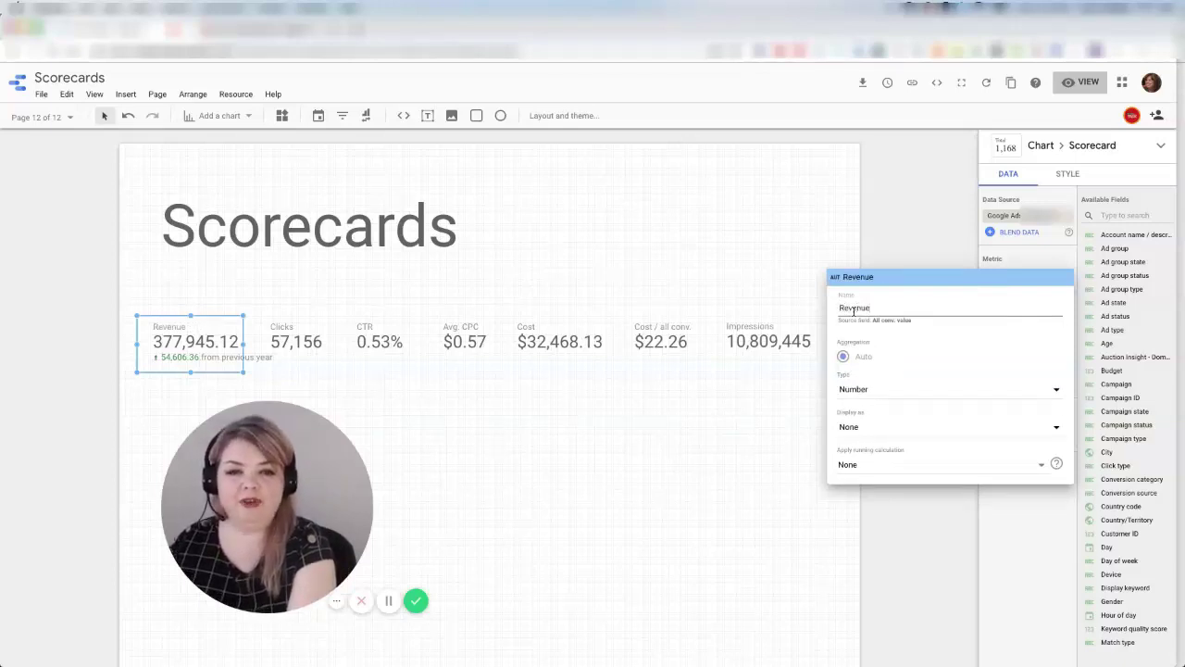
pyautogui.click(800, 309)
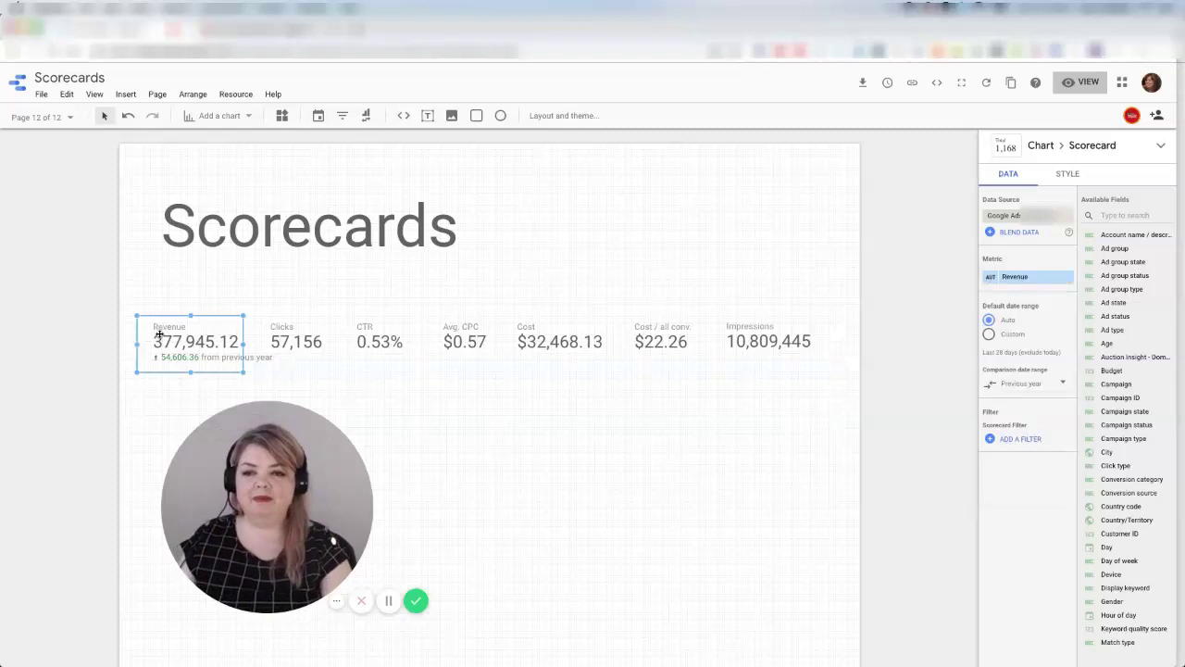
# Step: Set the Revenue metric's type to Currency, USD - US Dollar, showing $377,945.12
pyautogui.click(990, 282)
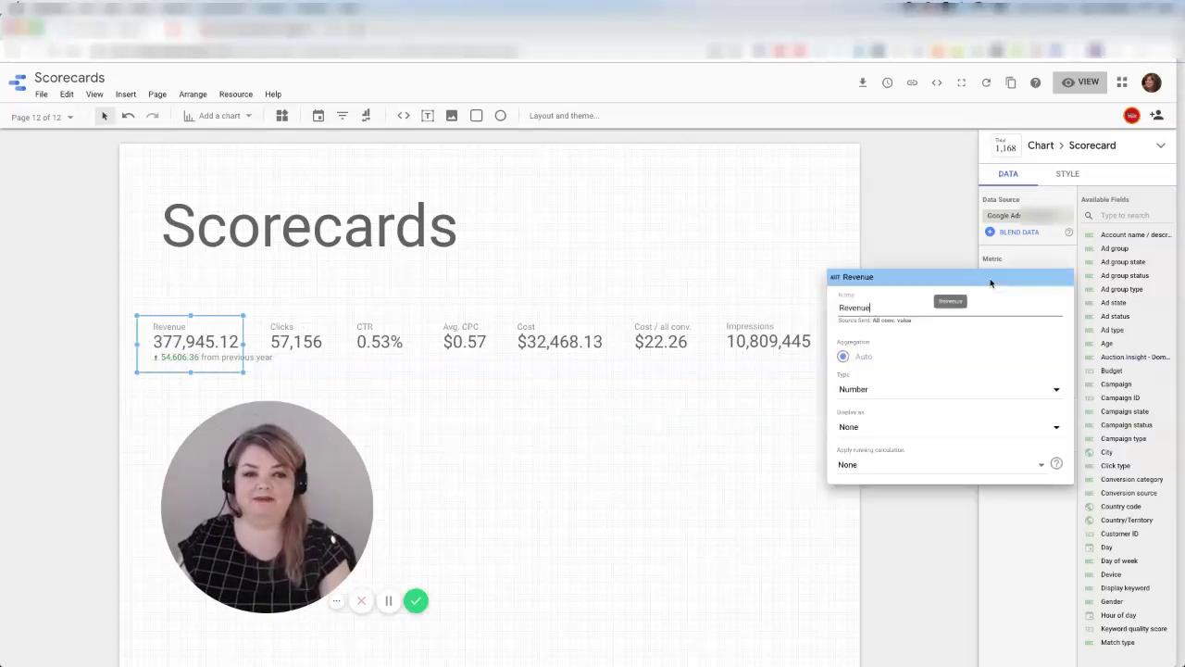
pyautogui.click(891, 393)
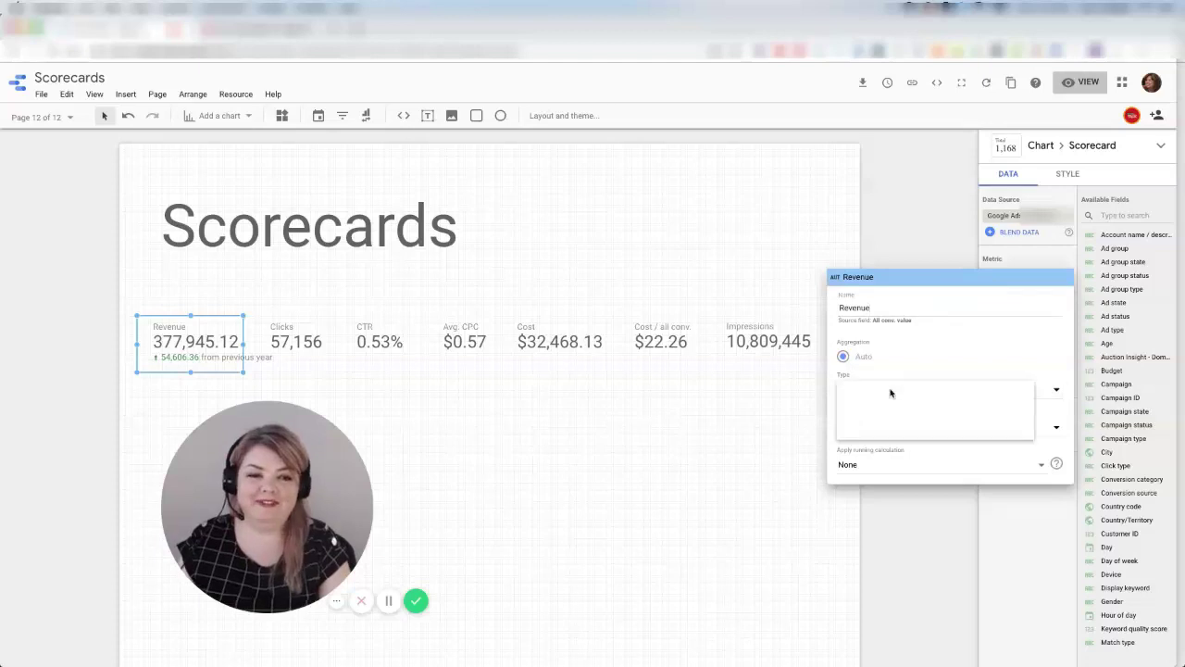
pyautogui.moveTo(895, 419)
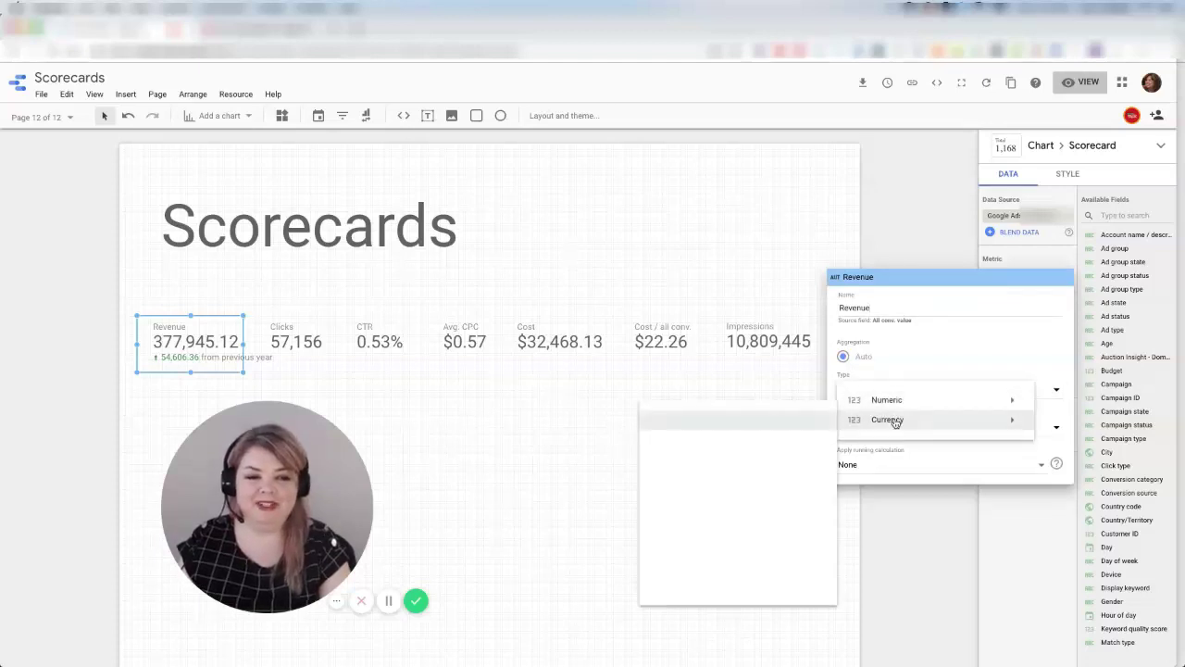
pyautogui.scroll(-15, 763, 457)
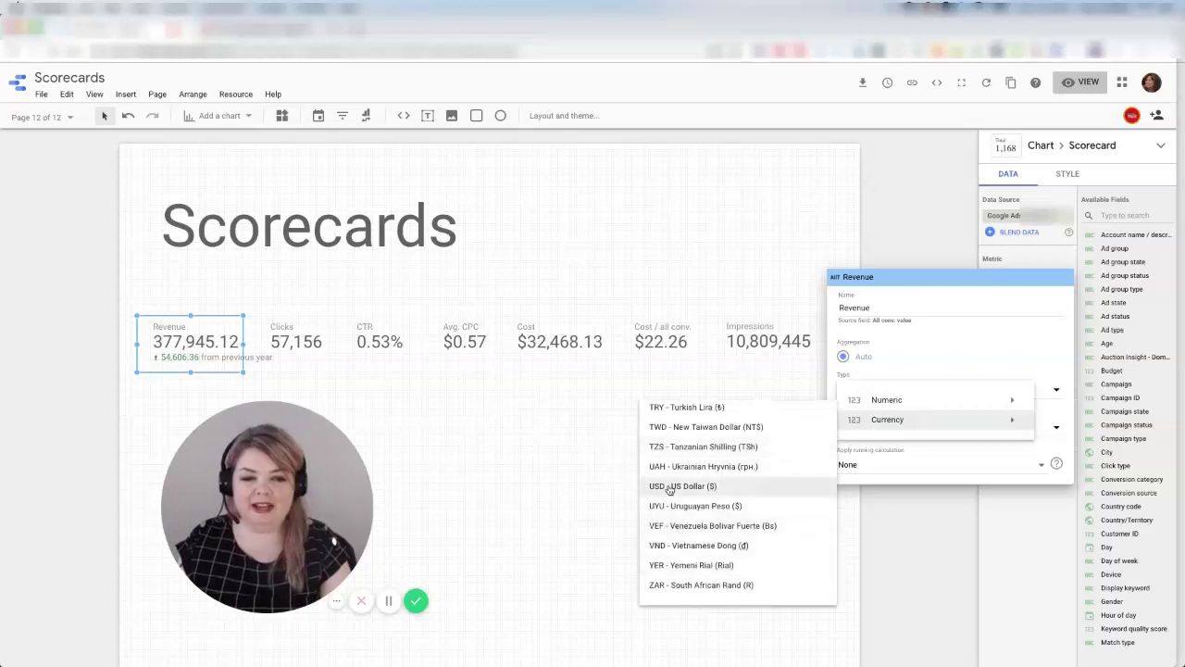
pyautogui.click(669, 489)
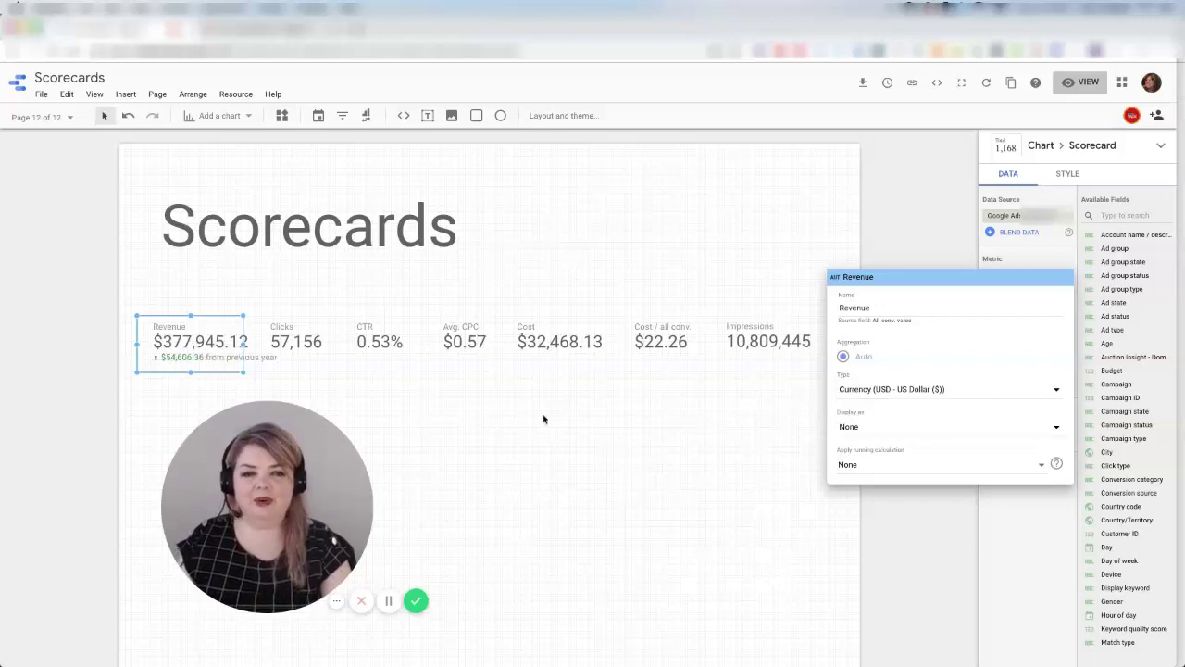
pyautogui.click(237, 341)
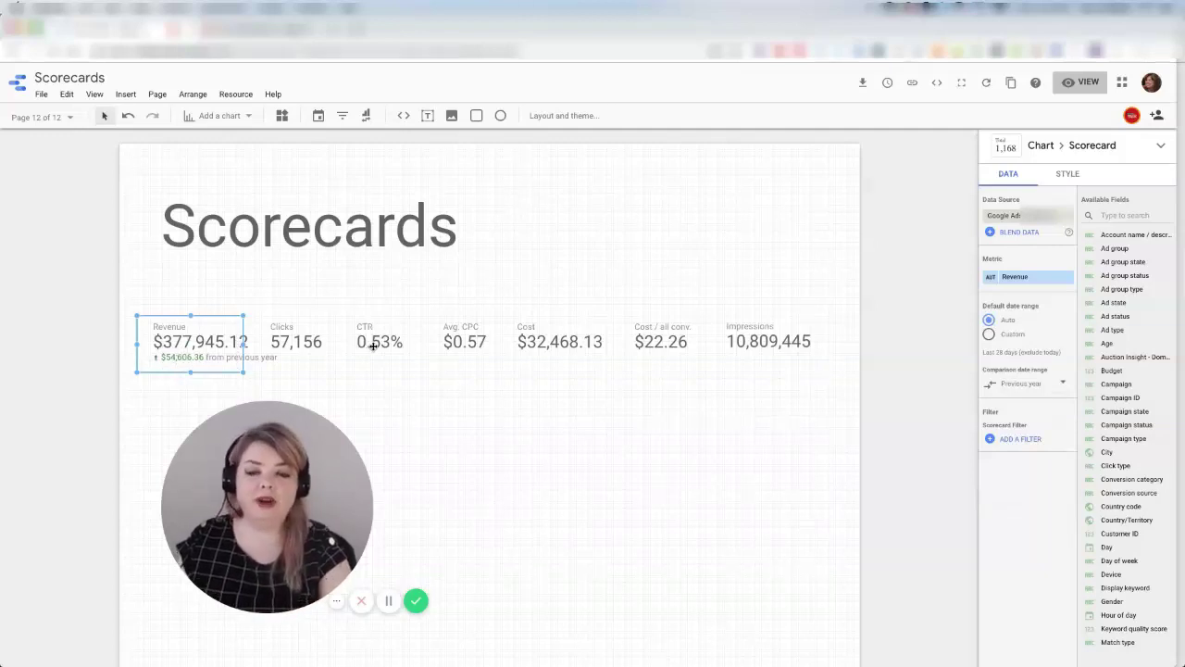
# Step: Set the Avg. CPC scorecard's comparison date range to Previous year, giving -59.3%
pyautogui.click(468, 344)
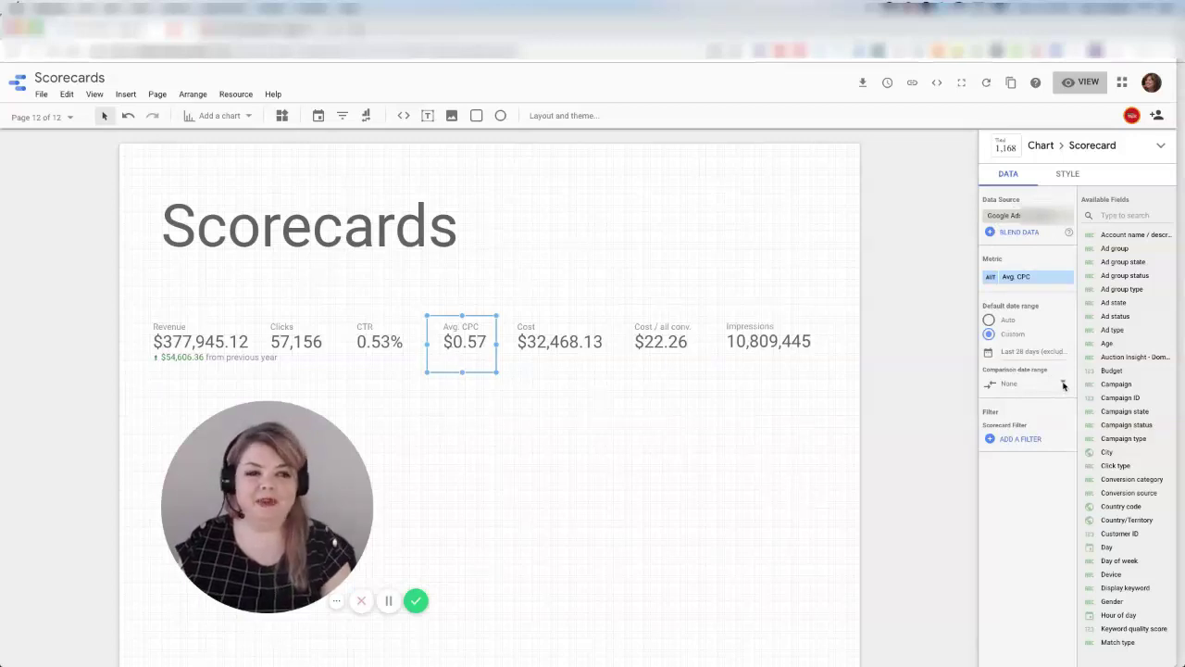
pyautogui.click(1064, 385)
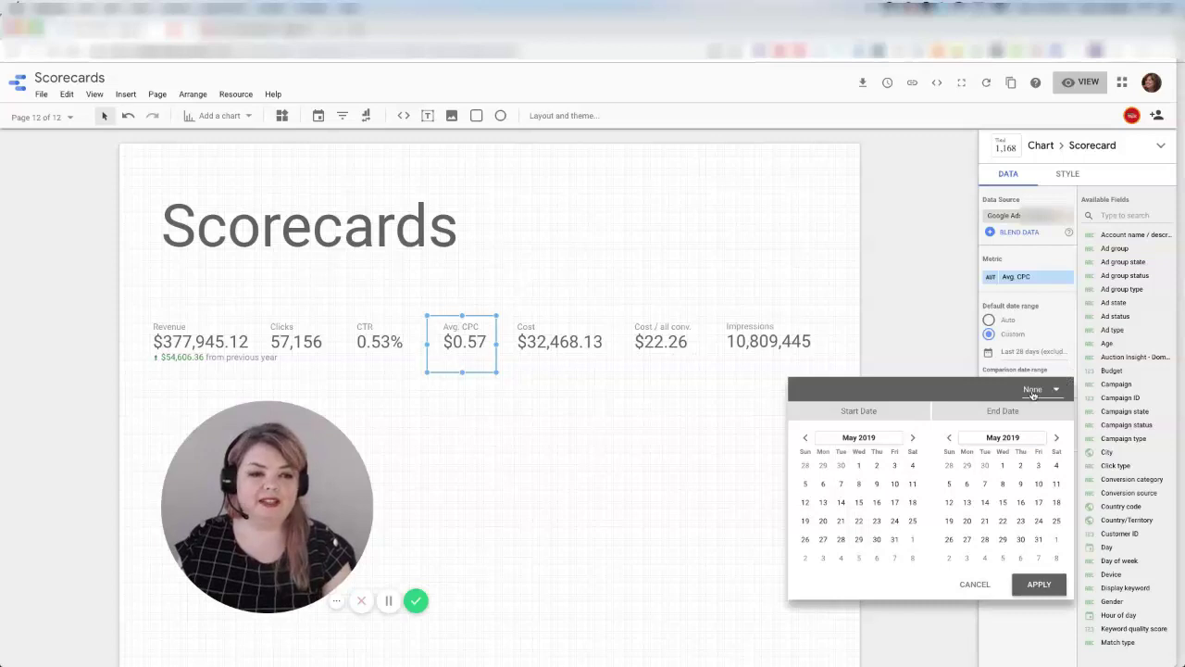
pyautogui.click(1033, 391)
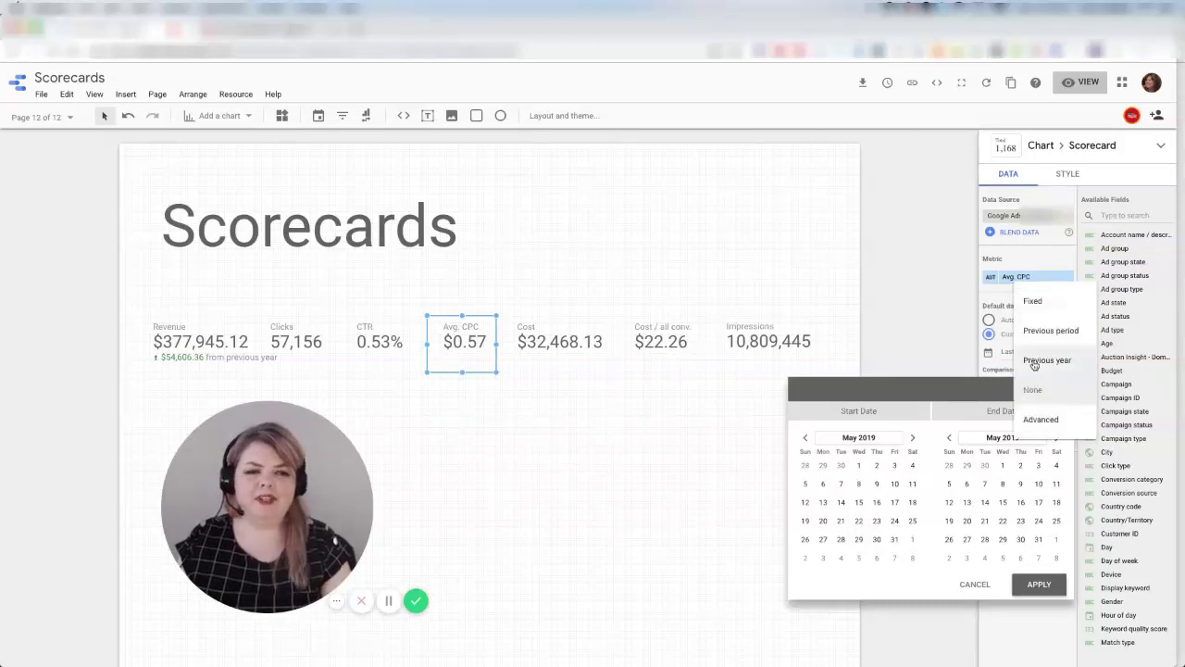
pyautogui.click(1034, 362)
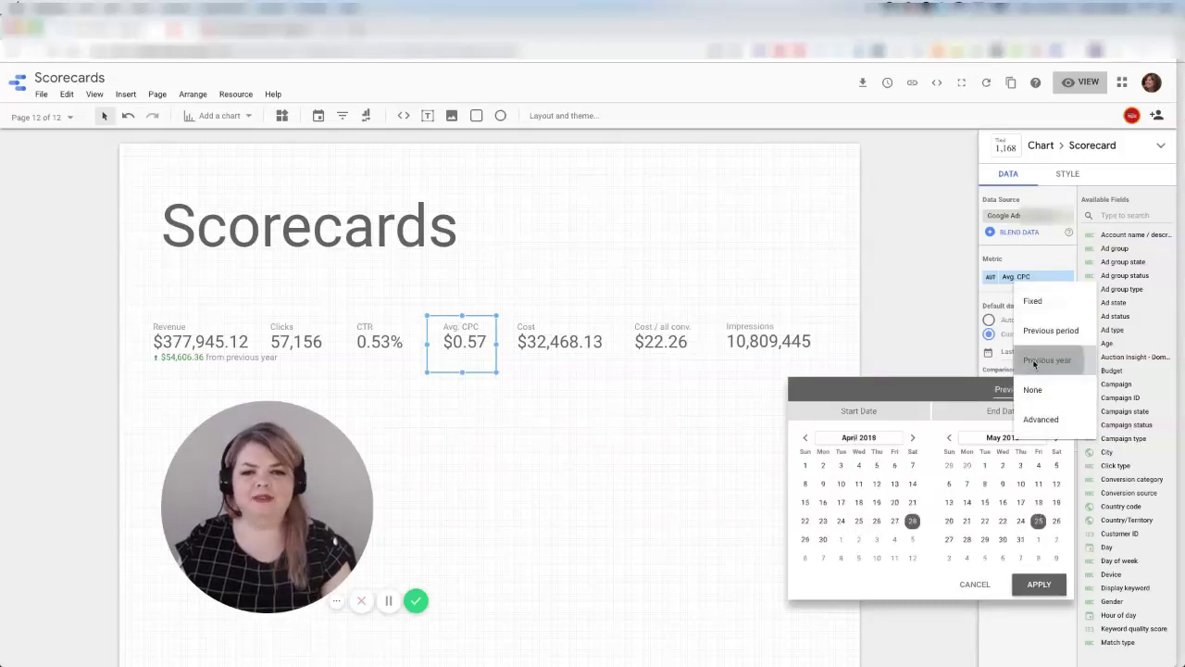
pyautogui.click(1039, 584)
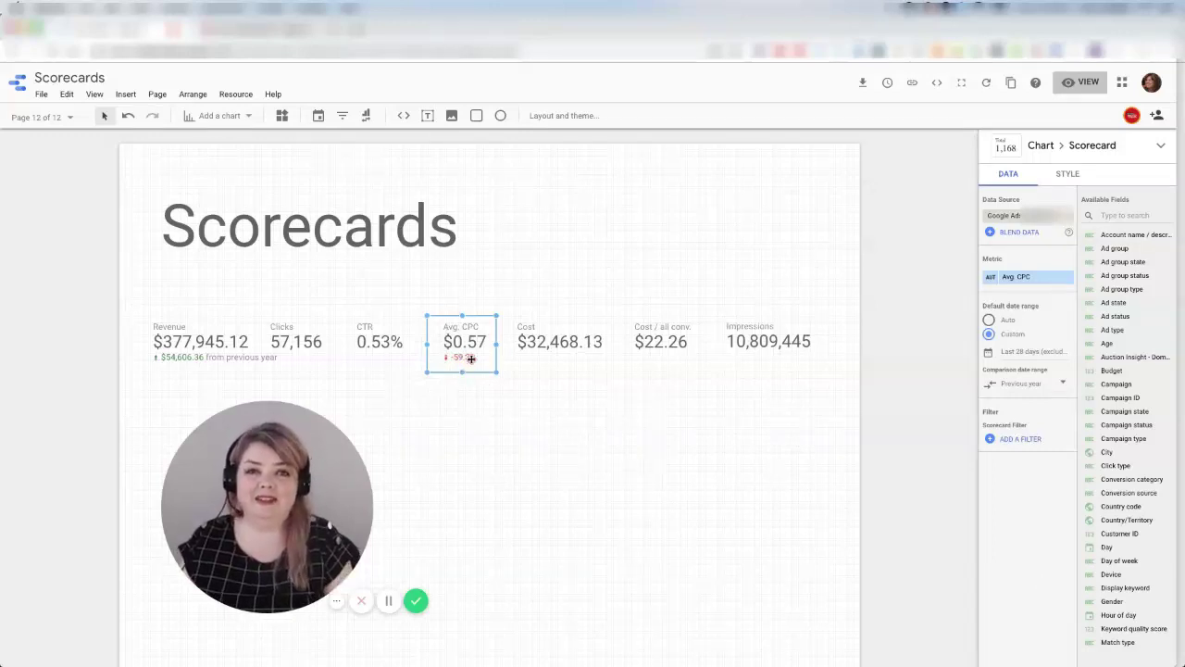
# Step: Make the Avg. CPC scorecard's positive change colour red and negative change colour green
pyautogui.click(1068, 175)
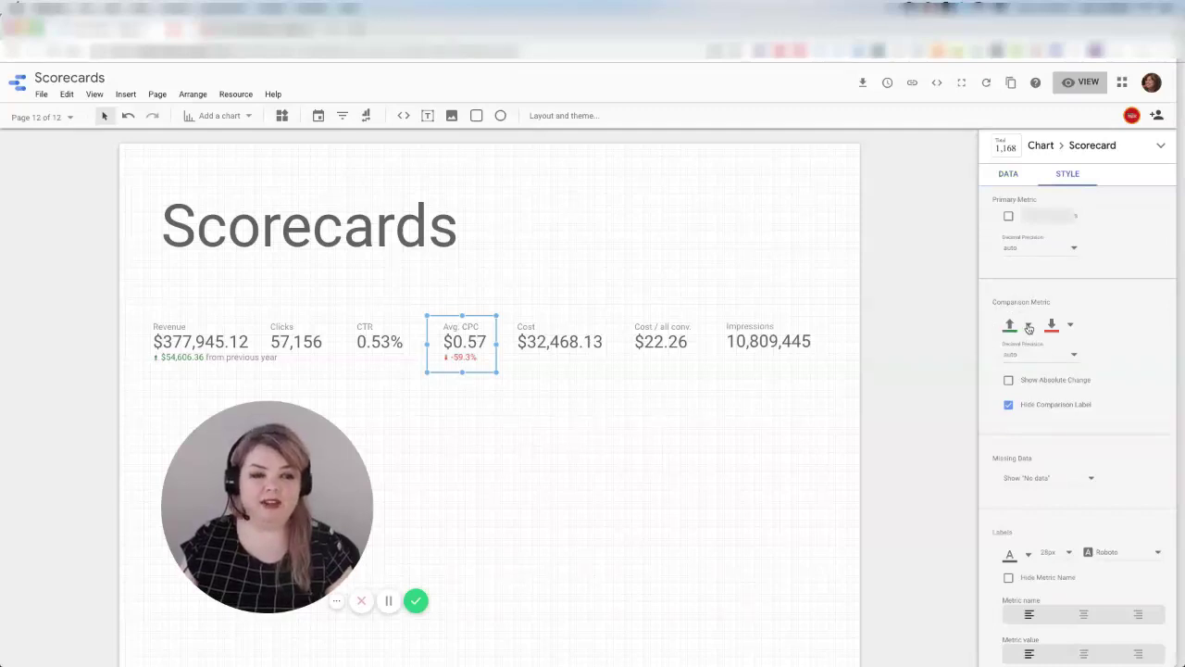
pyautogui.click(1028, 327)
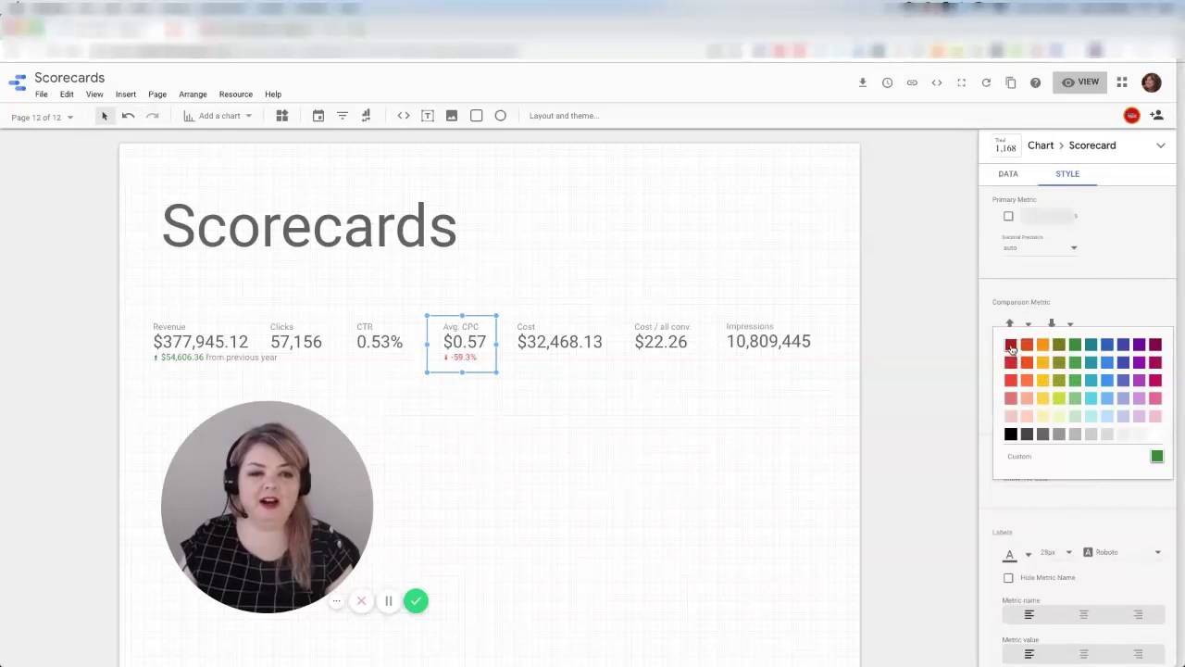
pyautogui.click(1011, 346)
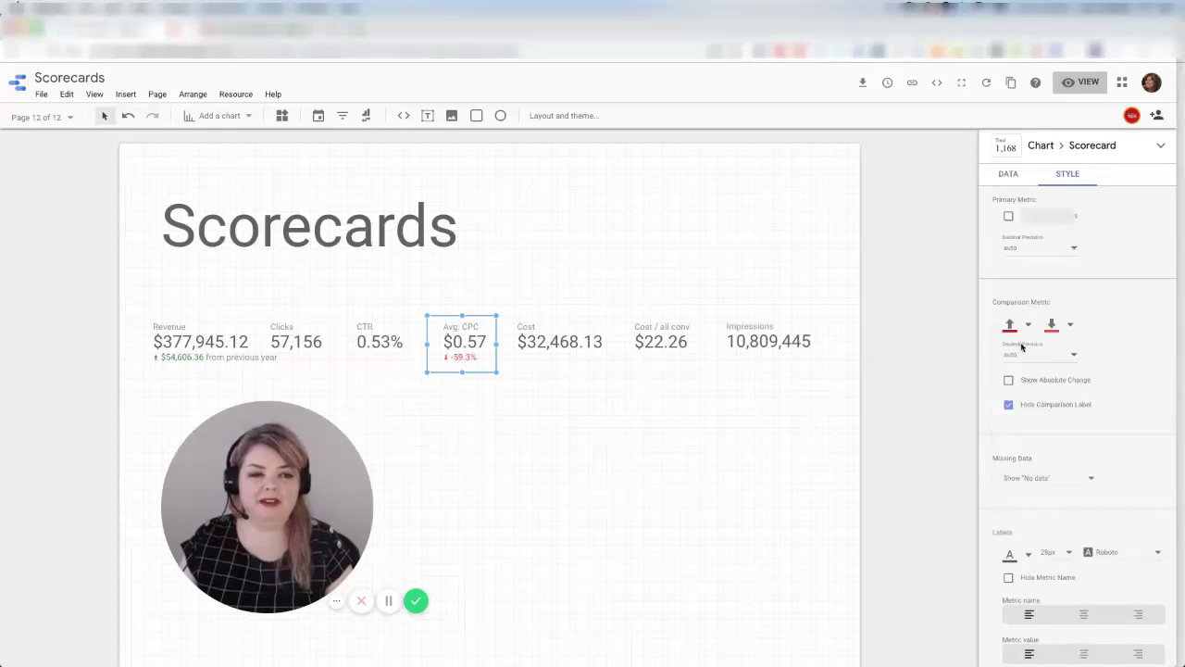
pyautogui.click(1071, 324)
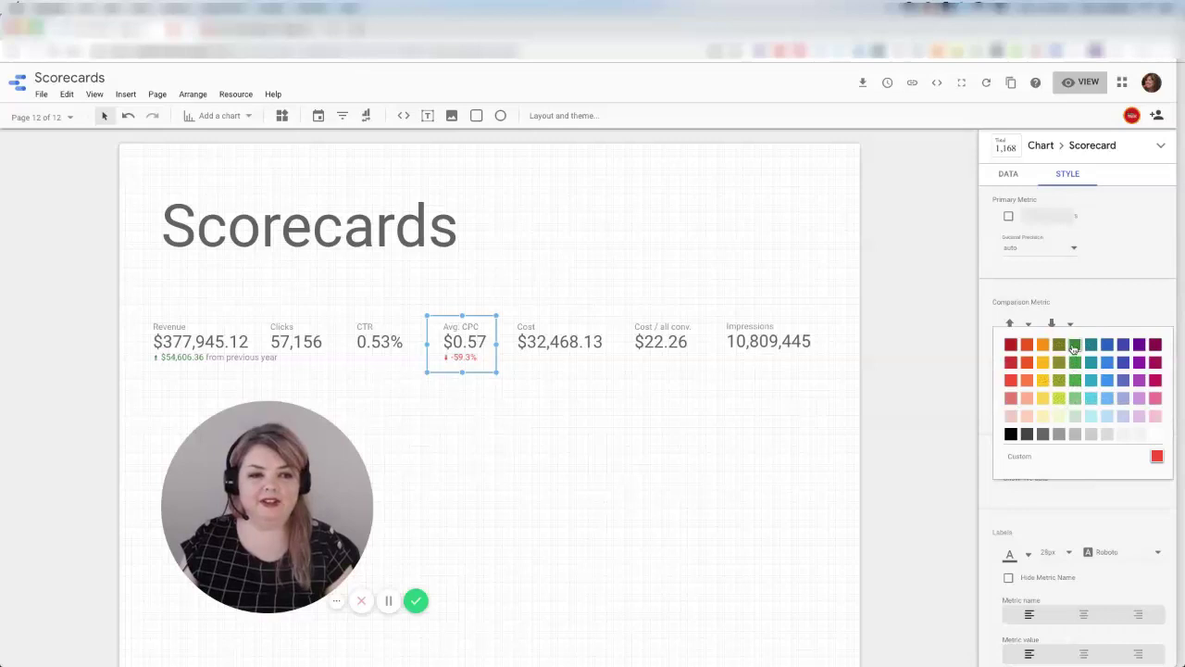
pyautogui.click(1075, 348)
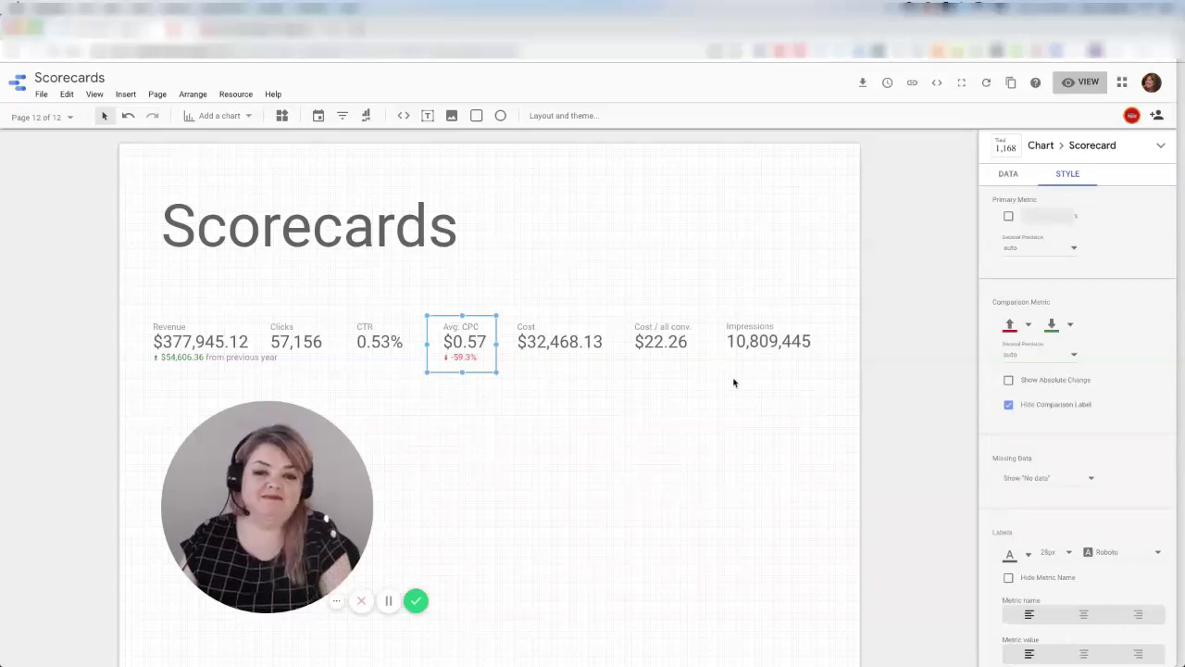
pyautogui.click(569, 371)
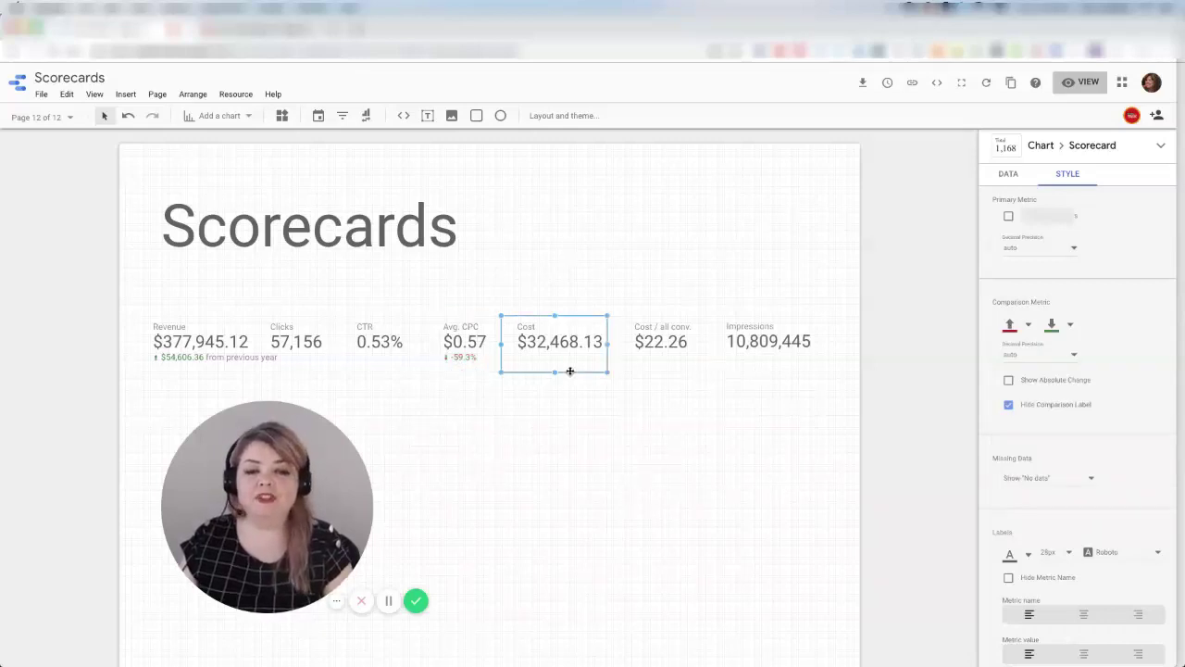
# Step: Set the Cost scorecard ($32,468.13) border colour to dark grey
pyautogui.click(460, 343)
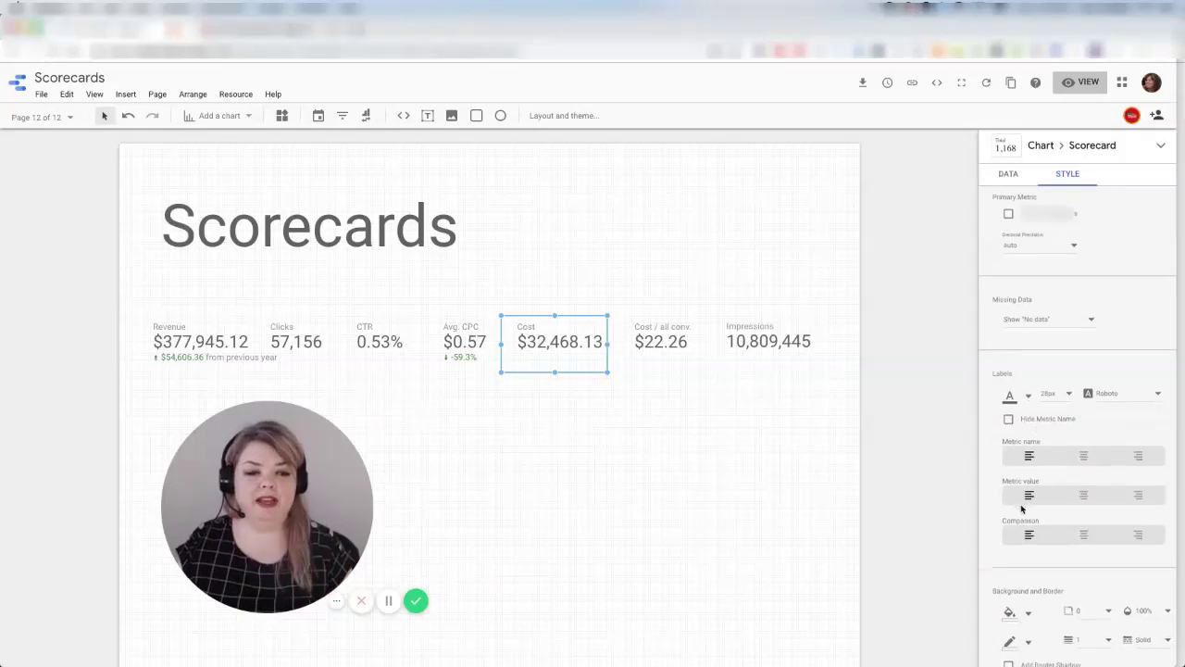
pyautogui.scroll(-2, 1023, 587)
pyautogui.scroll(-1, 1023, 586)
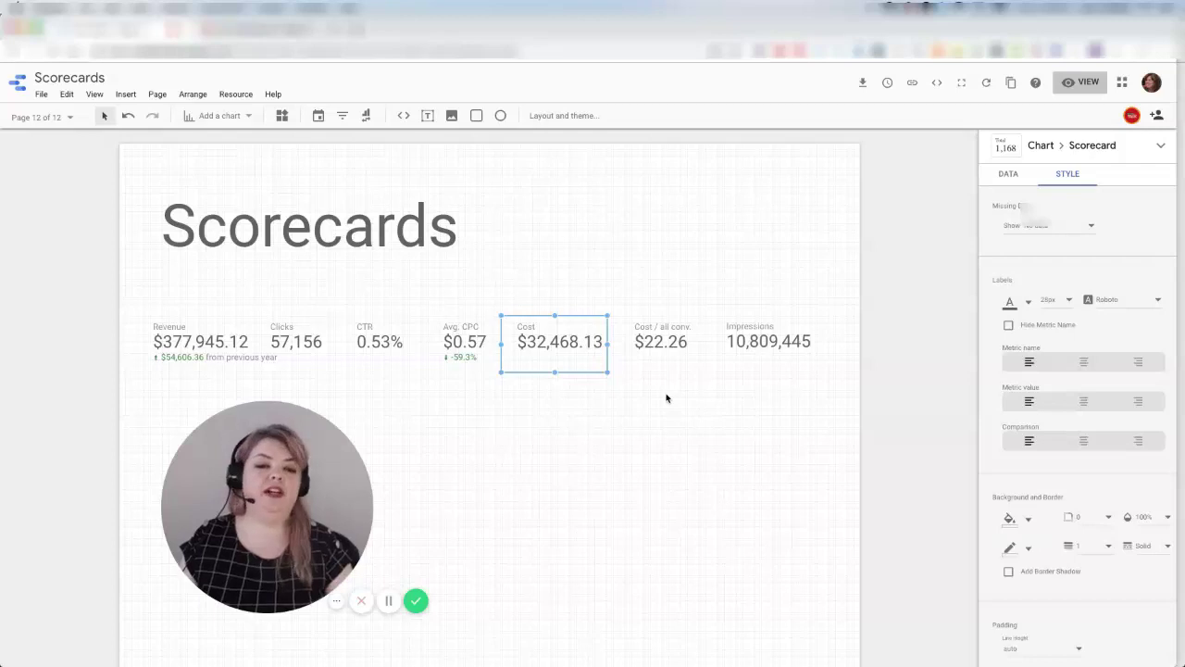
pyautogui.click(1029, 547)
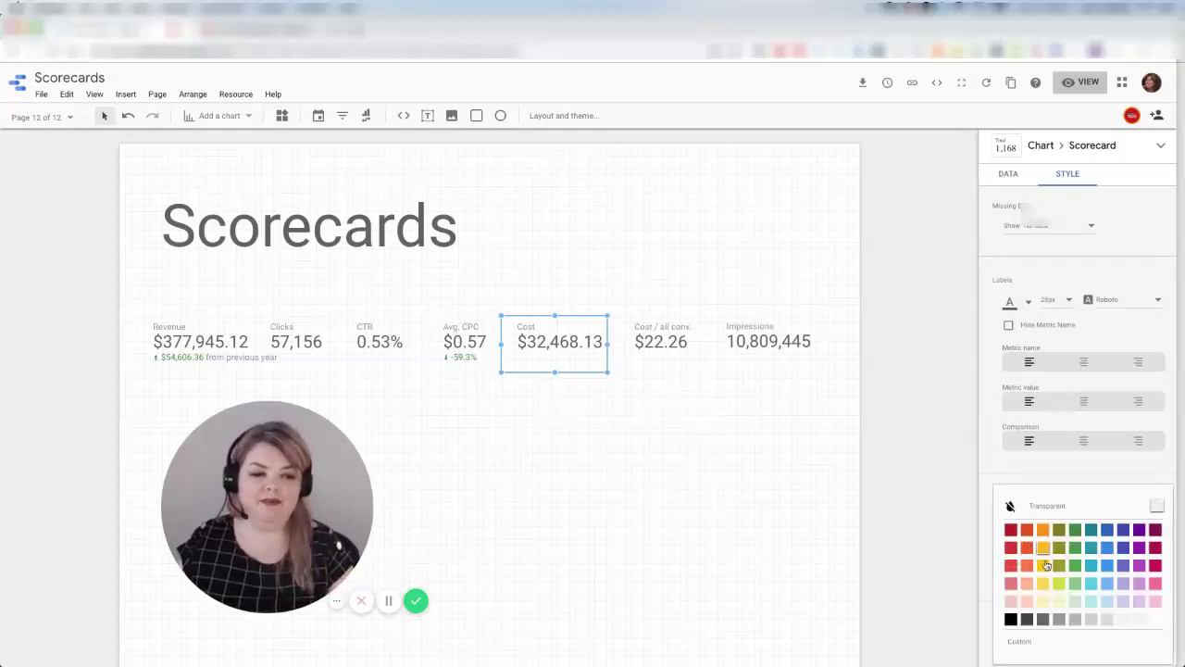
pyautogui.click(1027, 619)
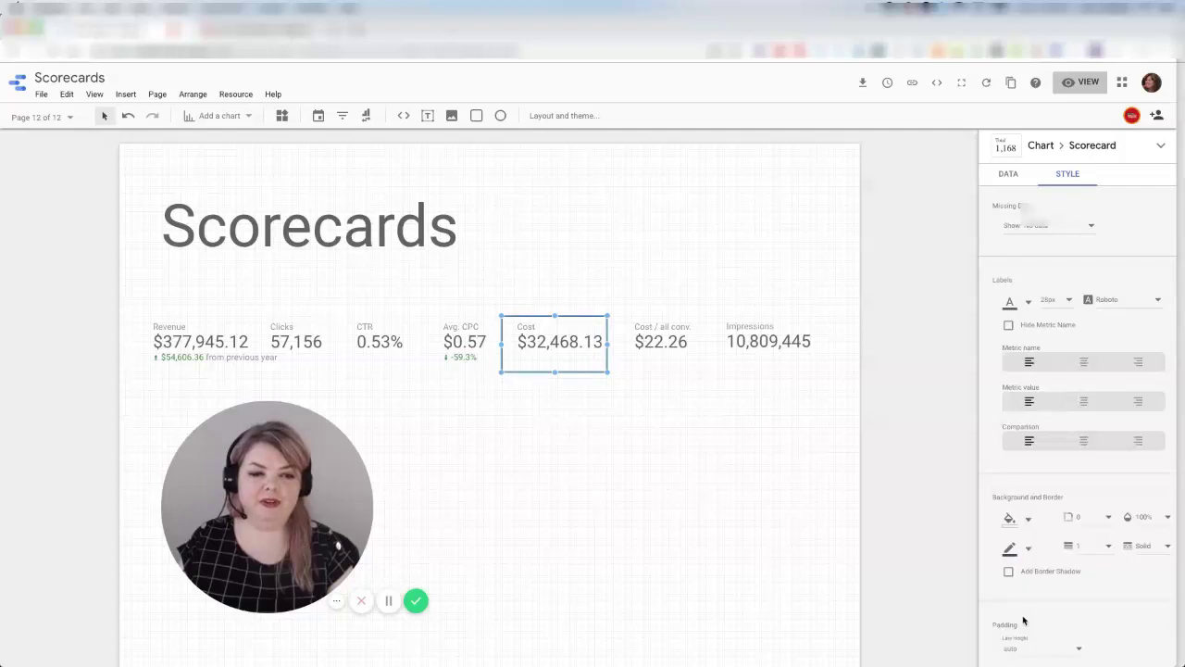
pyautogui.click(569, 381)
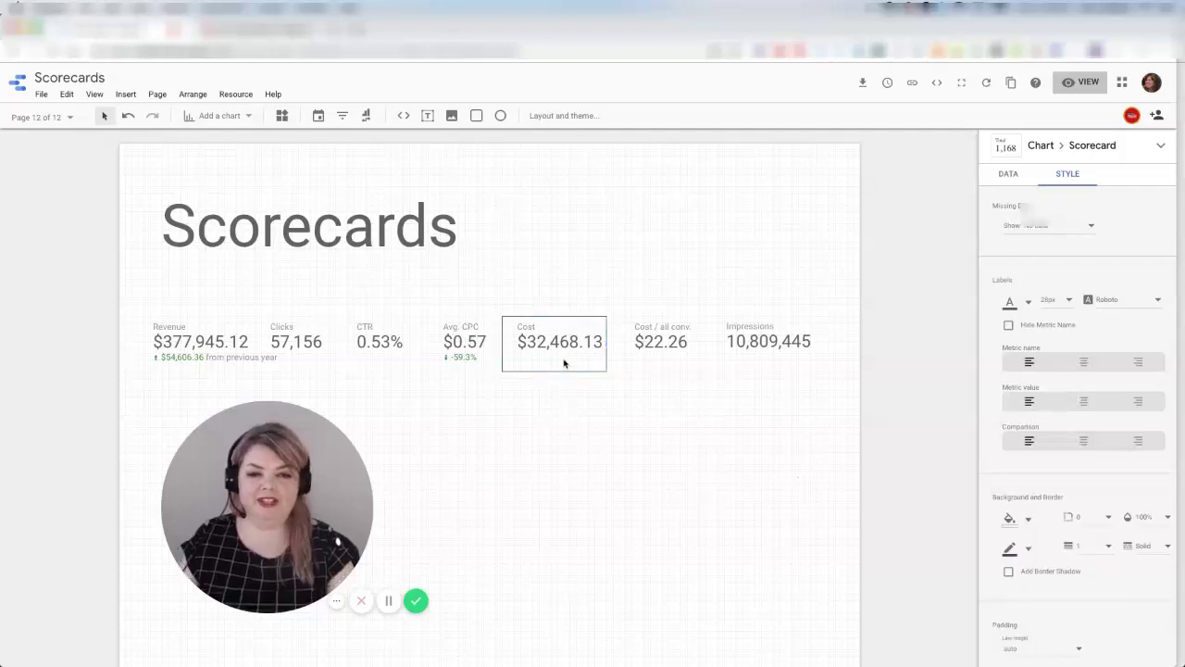
pyautogui.click(564, 359)
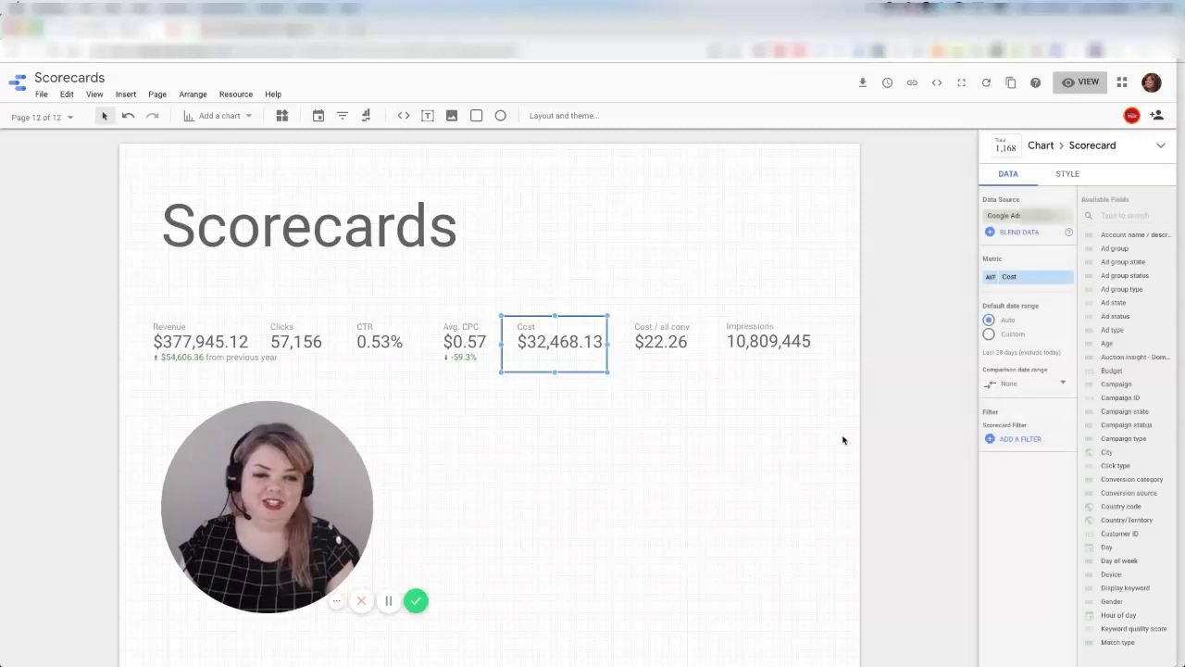
# Step: Set the Cost scorecard's background fill to the light lavender swatch
pyautogui.click(1066, 176)
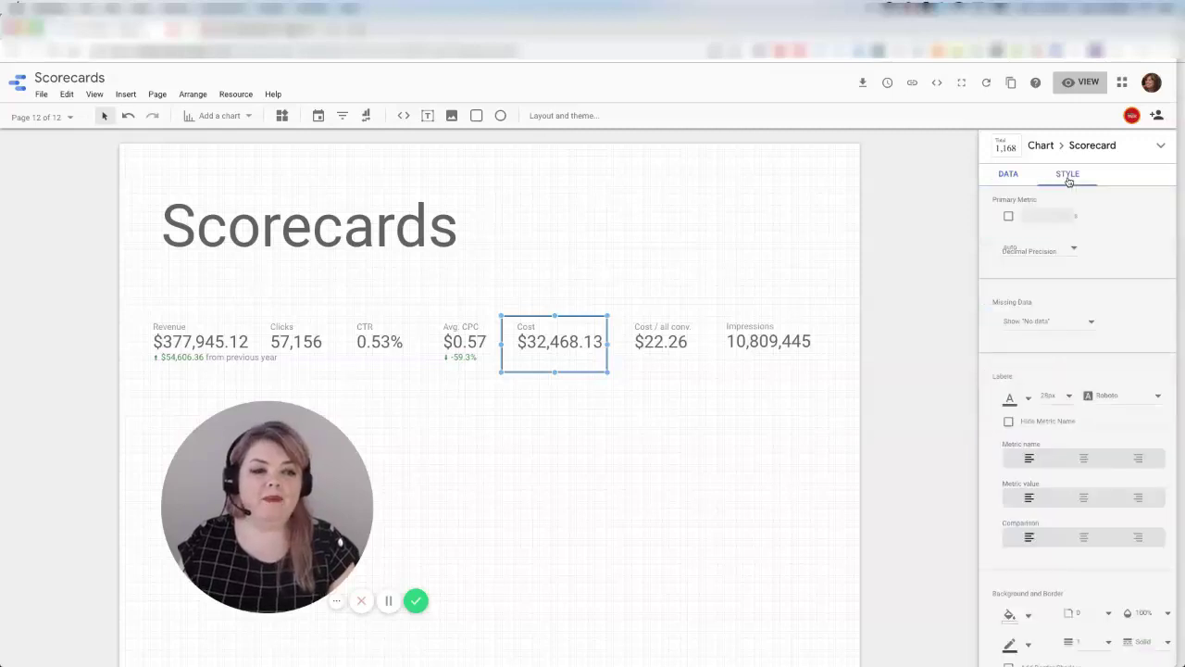
pyautogui.click(1030, 617)
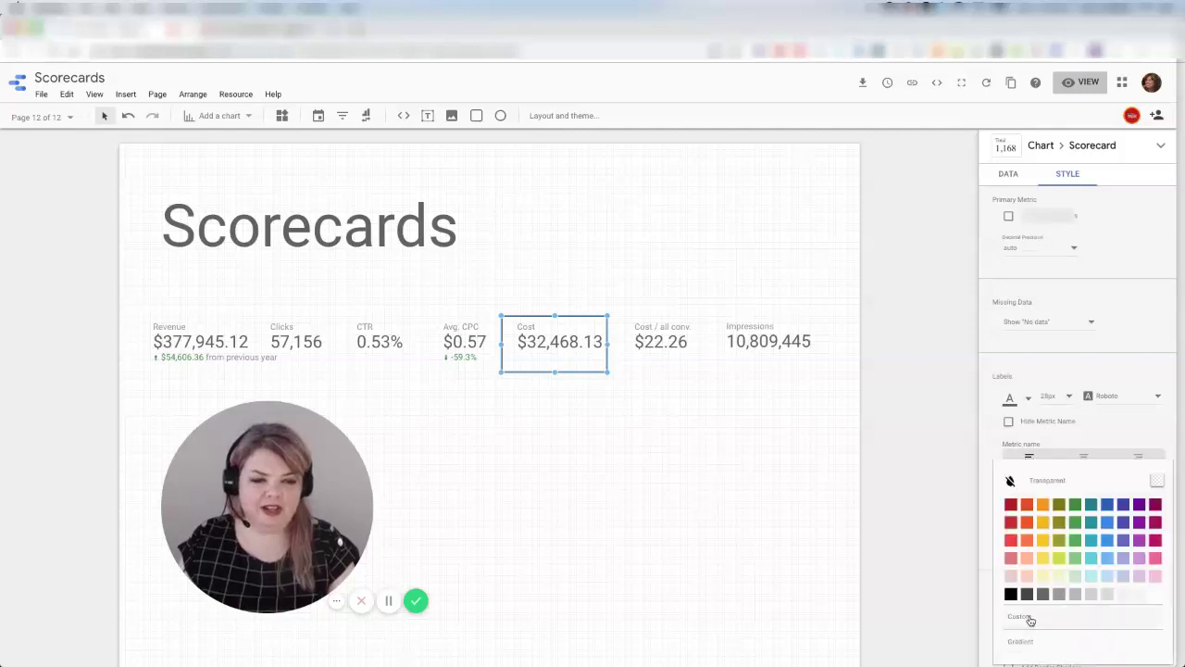
pyautogui.click(1139, 577)
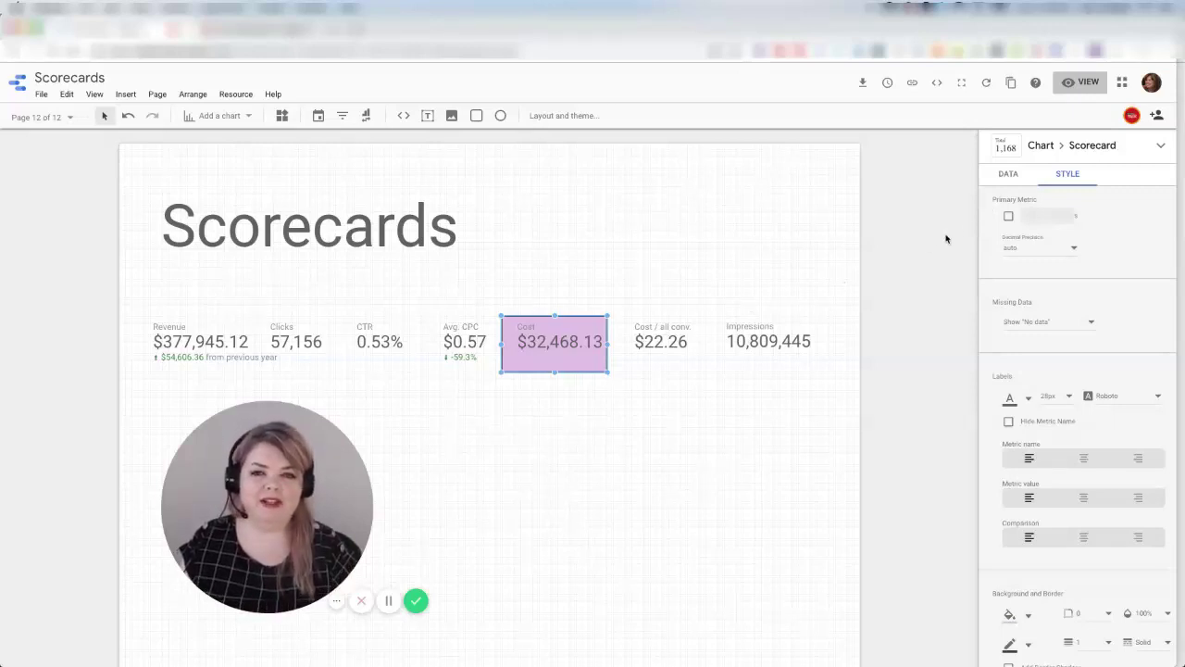
# Step: Show Cost as compact $32K with decimal precision 0, and narrow the card to fit
pyautogui.click(1009, 218)
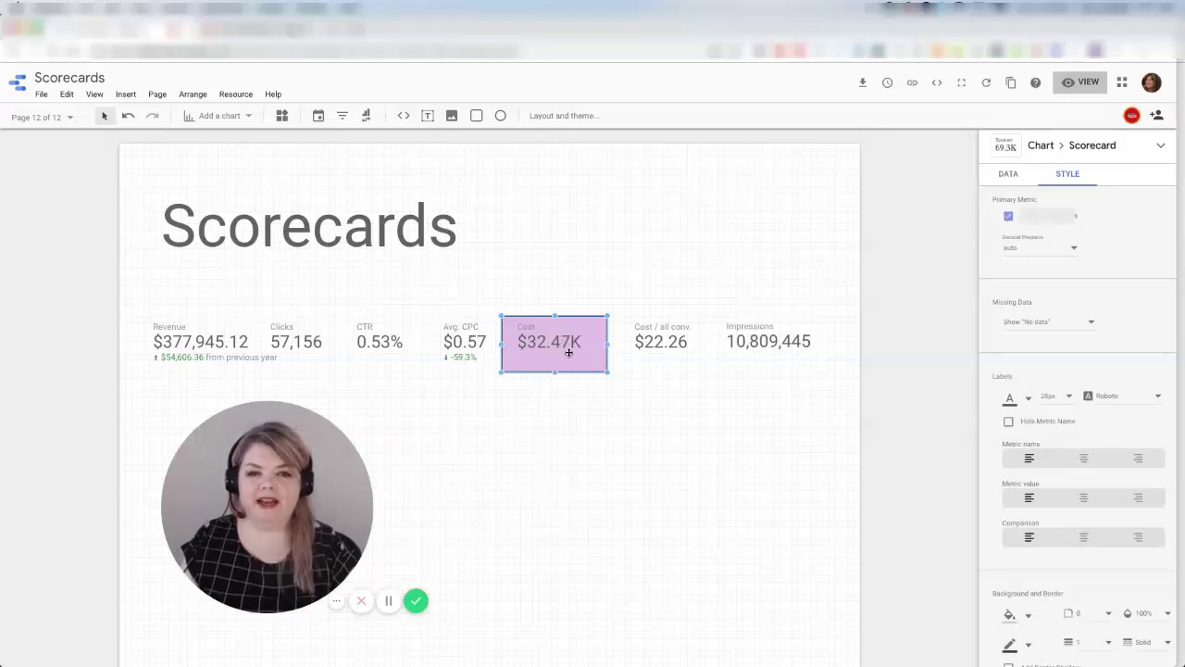
pyautogui.click(1075, 250)
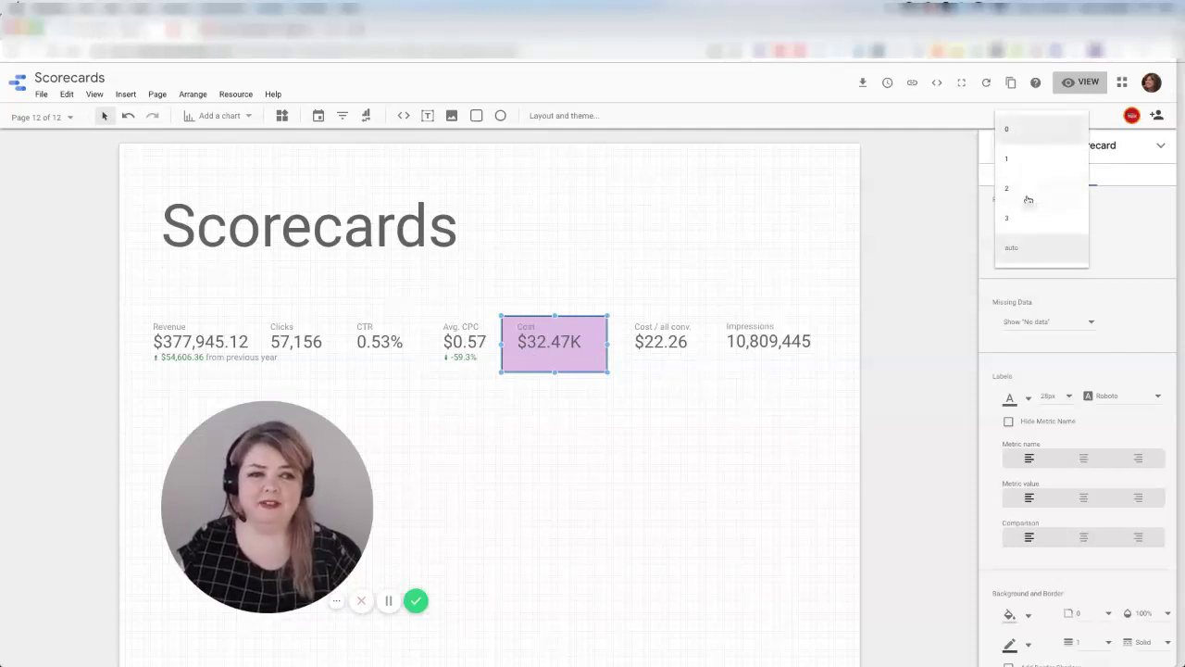
pyautogui.click(1012, 132)
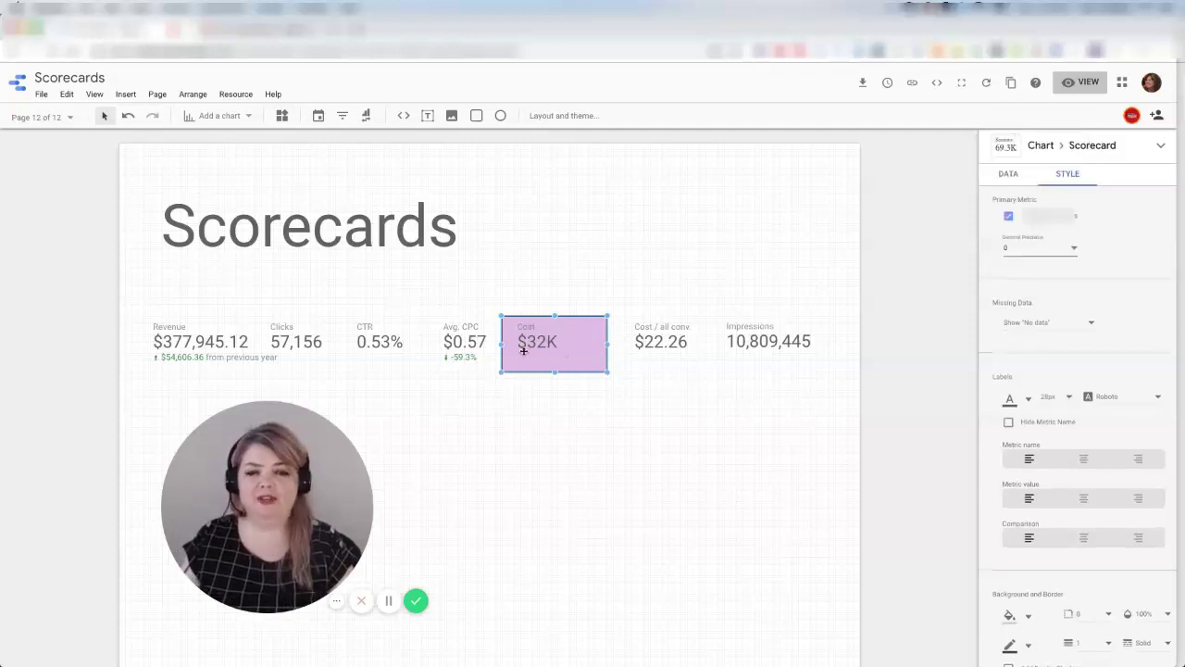
pyautogui.moveTo(606, 343); pyautogui.dragTo(588, 345)
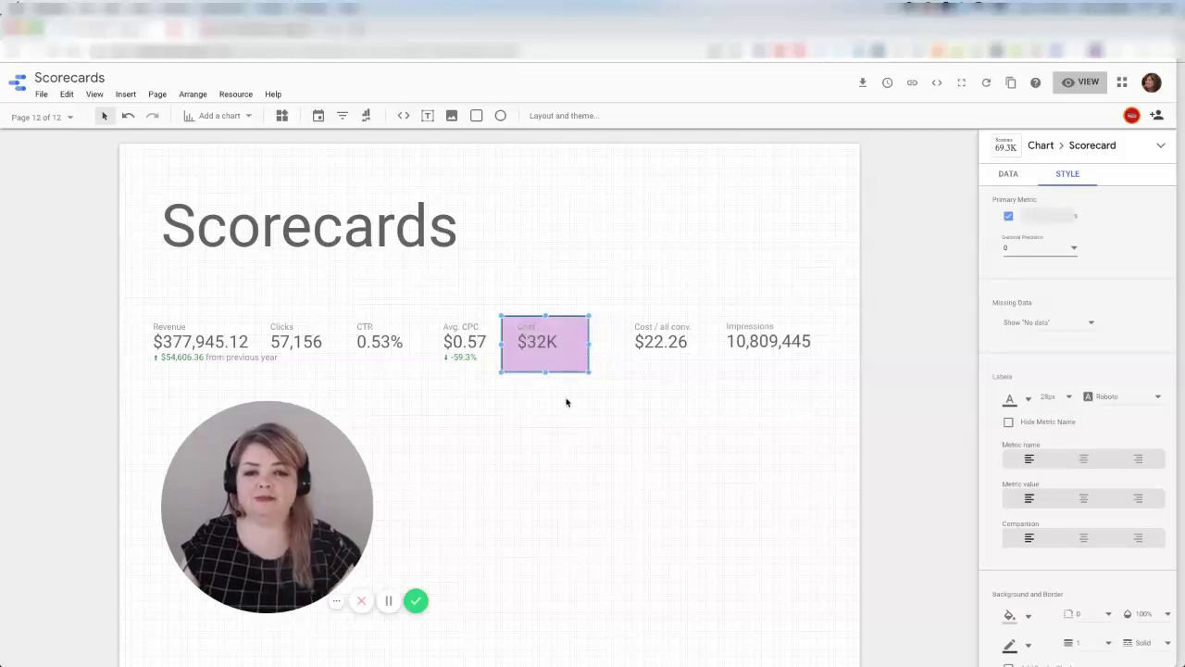
pyautogui.rightClick(566, 402)
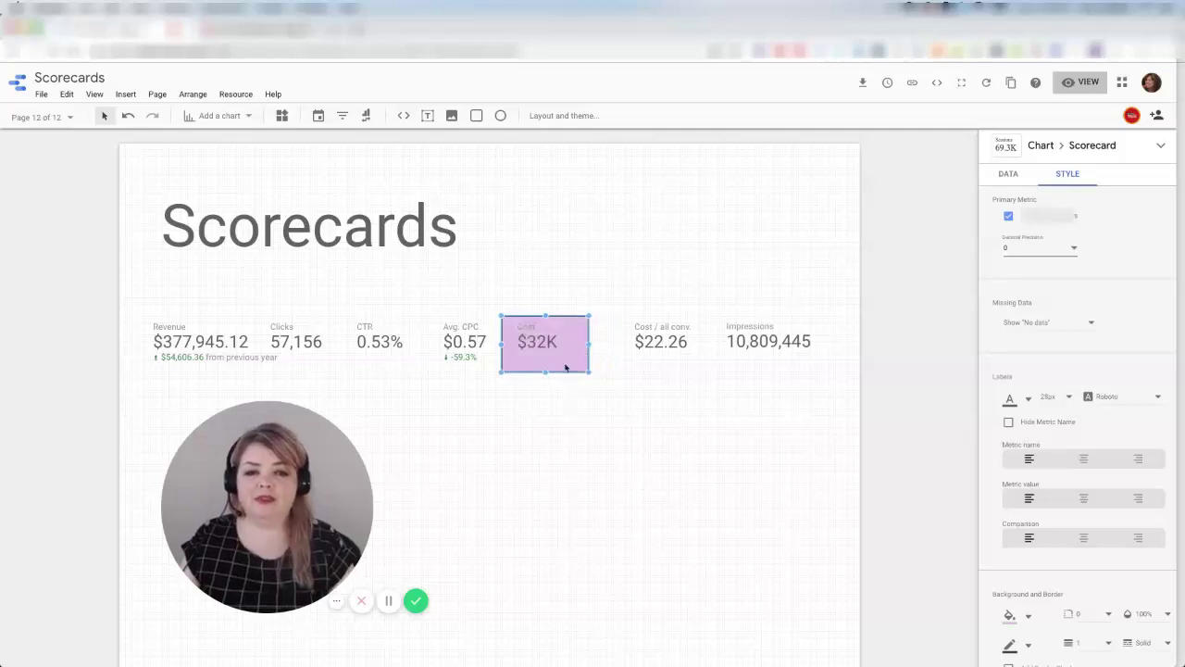
pyautogui.click(526, 414)
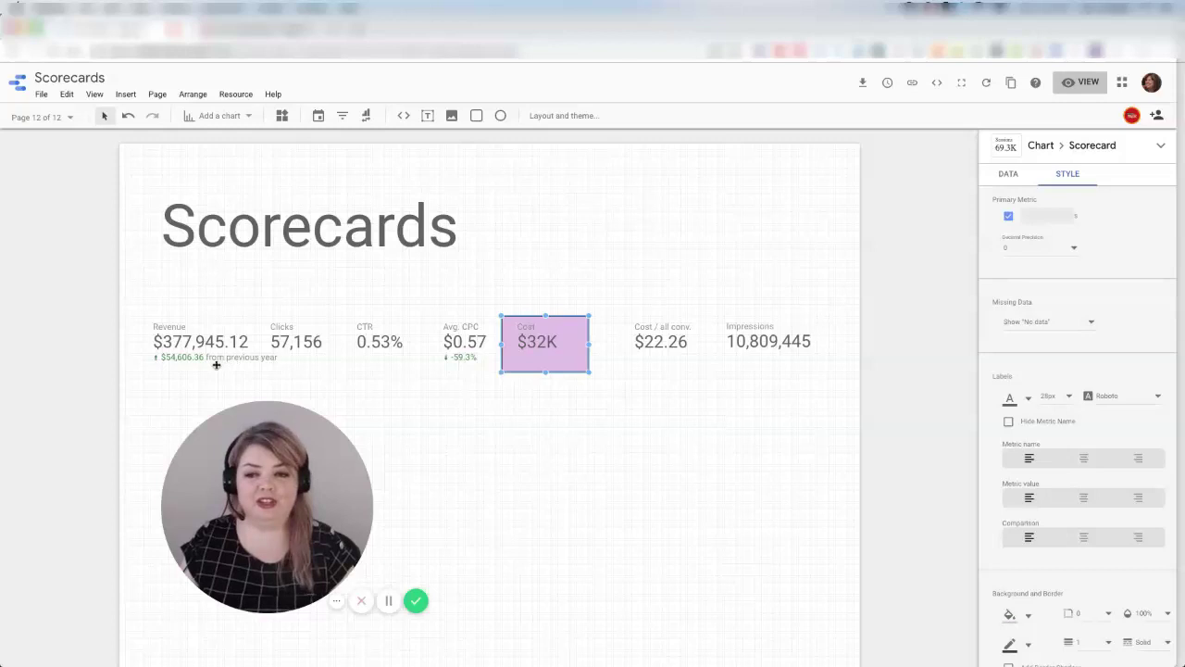
pyautogui.click(168, 328)
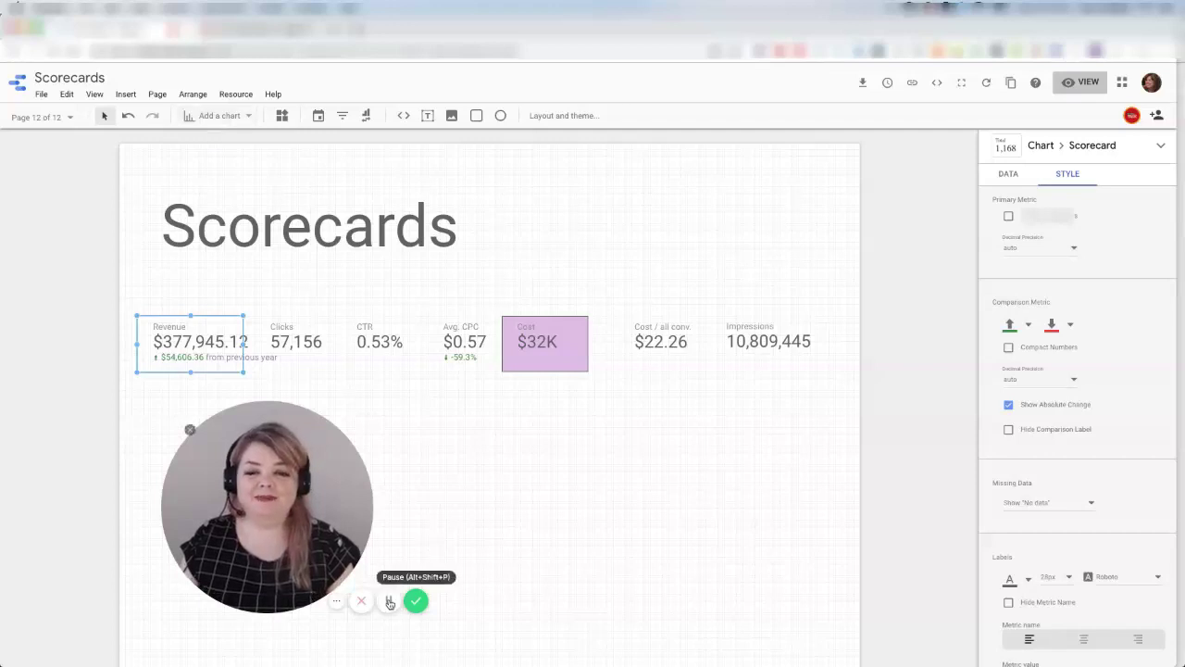
pyautogui.click(741, 405)
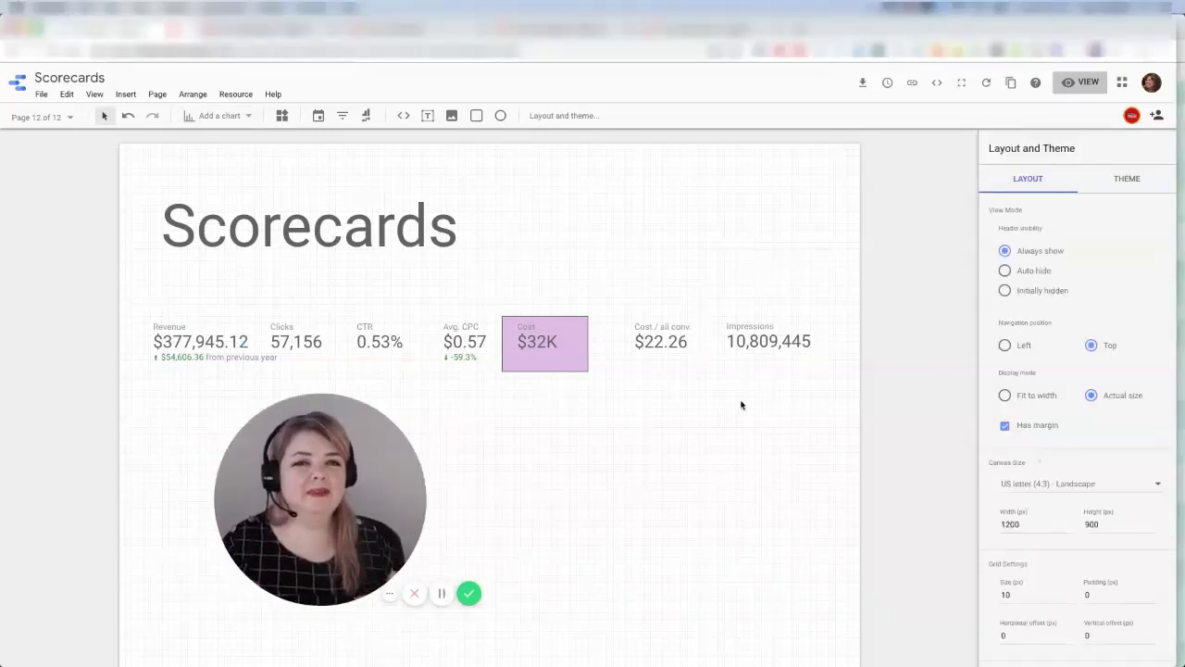